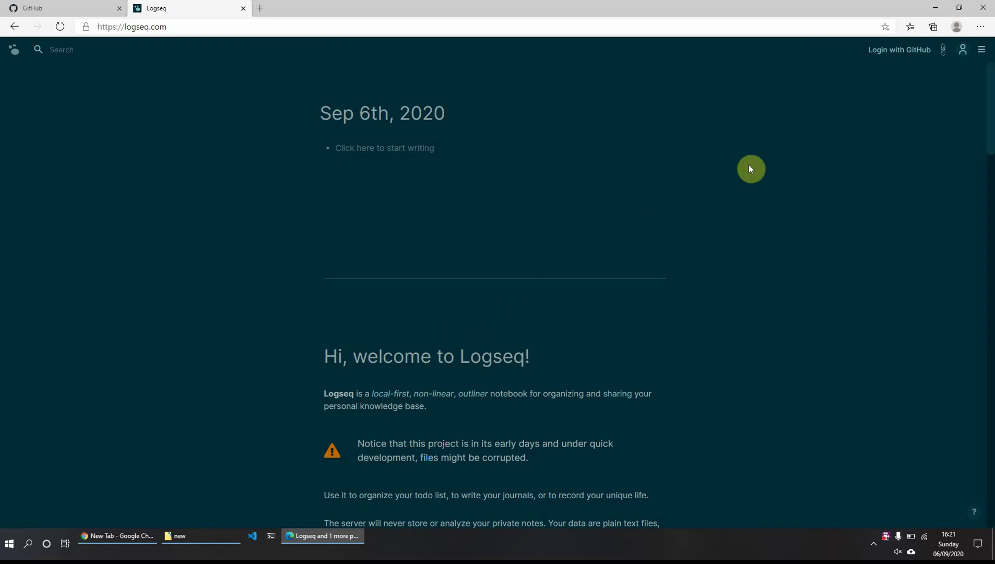
Sign in to Logseq with GitHub and authorize the Logseq app
left_click(885, 60)
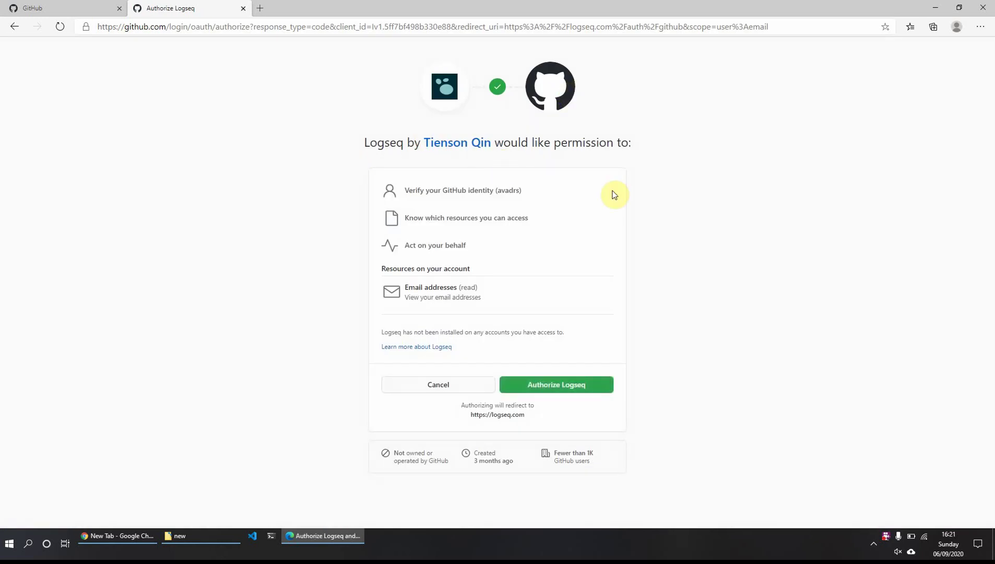
left_click(584, 394)
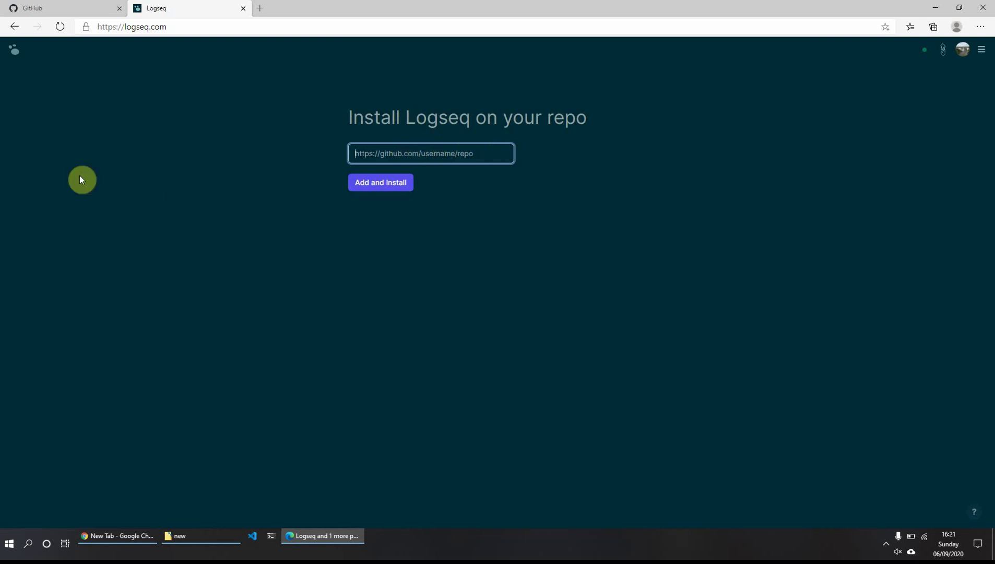
Start a new repository from your GitHub repositories list
left_click(70, 6)
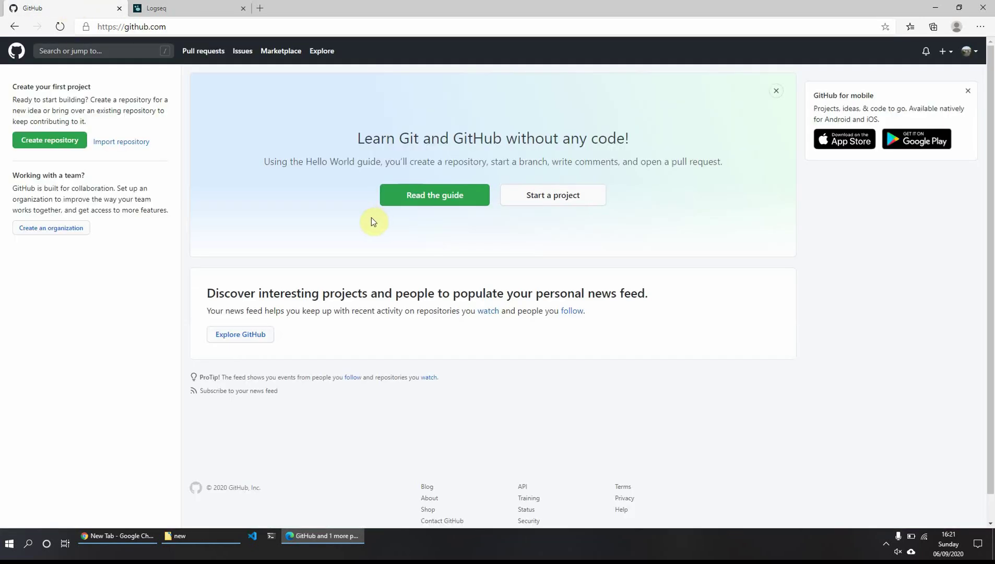
left_click(969, 54)
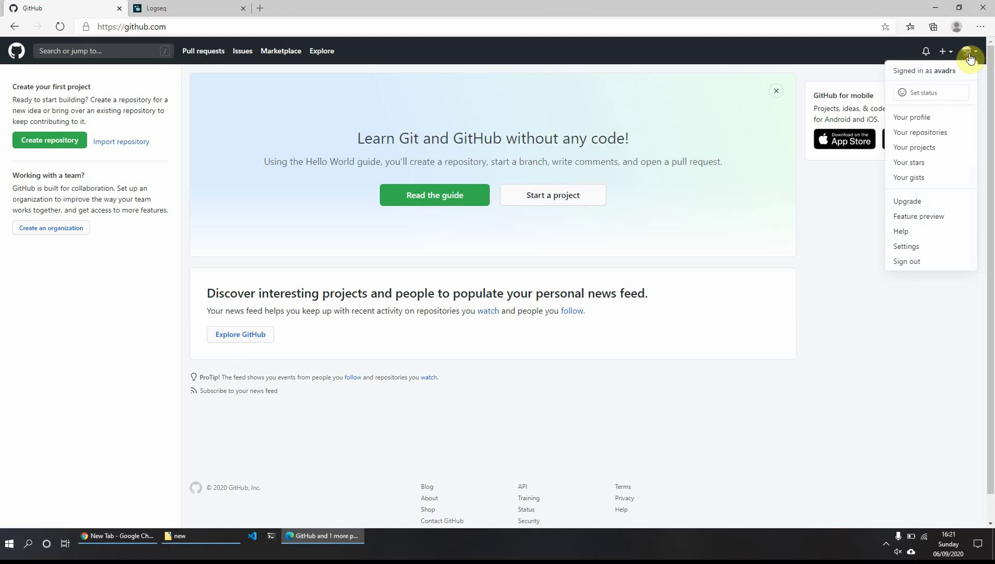
left_click(927, 130)
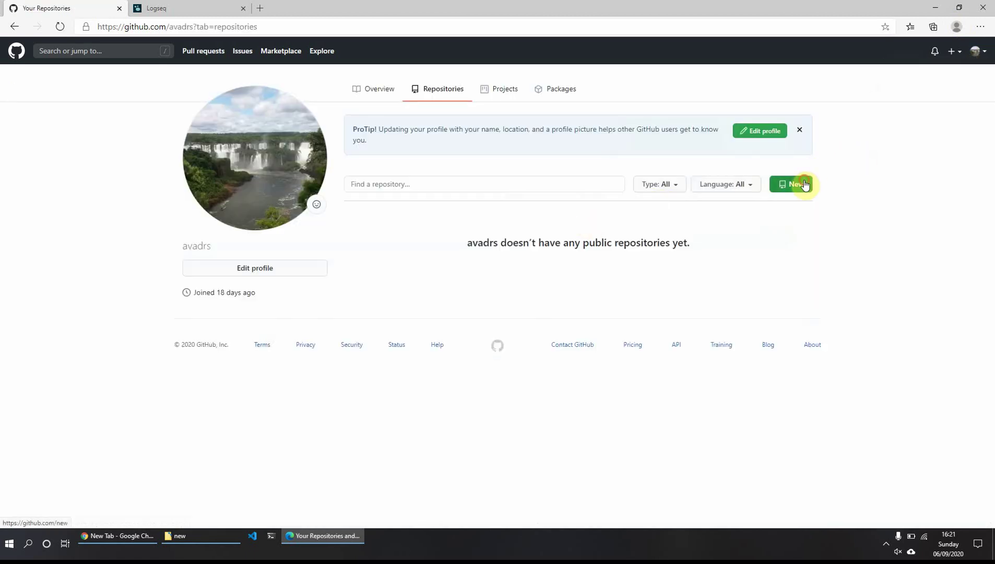
left_click(795, 184)
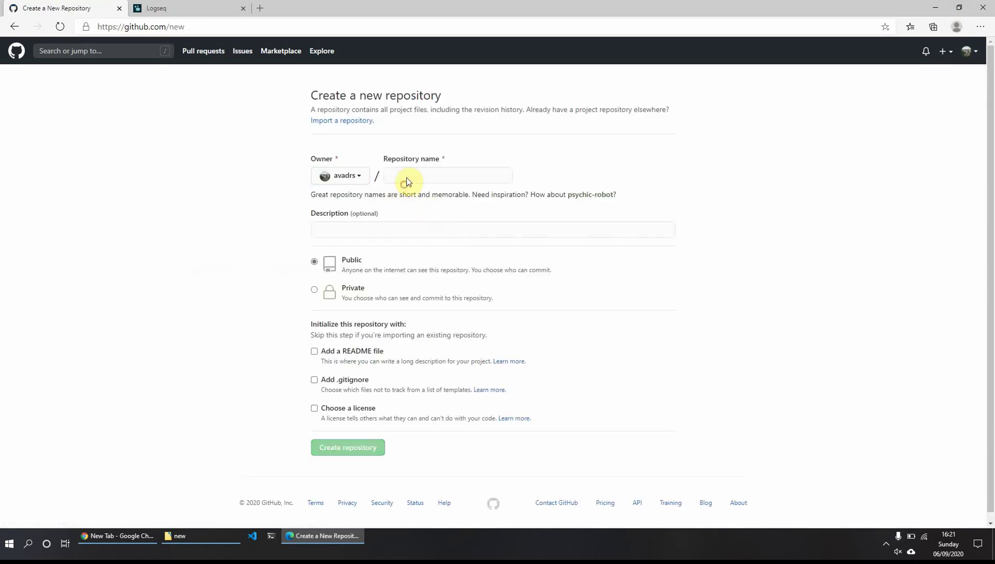
Create a private repository named mynotes with the description 'PKM notes'
left_click(408, 172)
type("my")
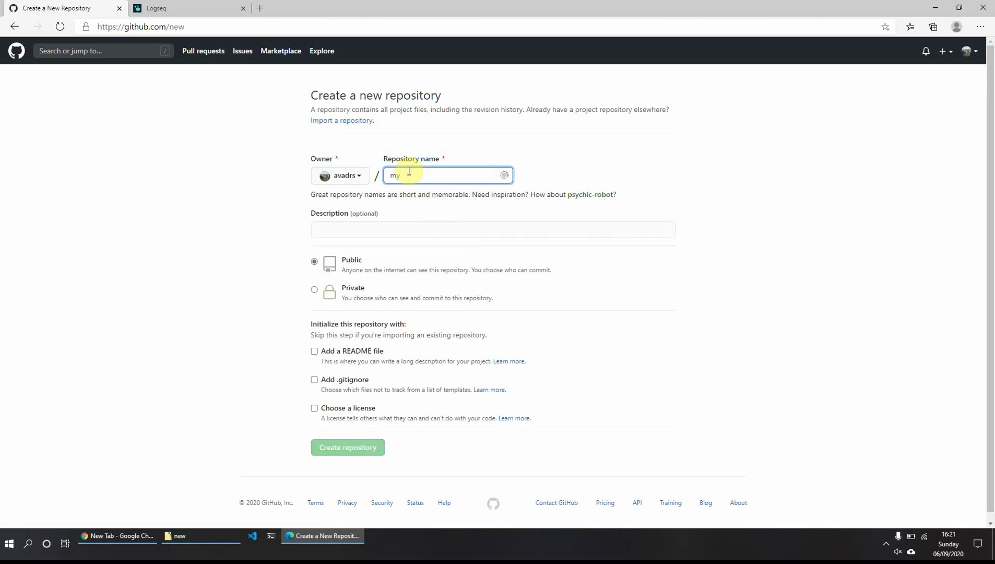
type("notes")
left_click(378, 224)
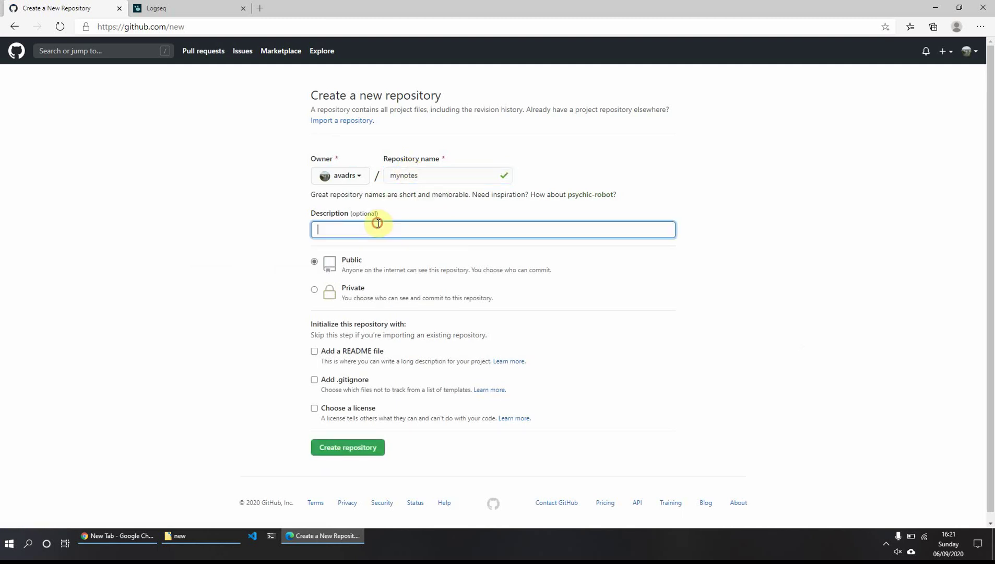
type("PKM notes")
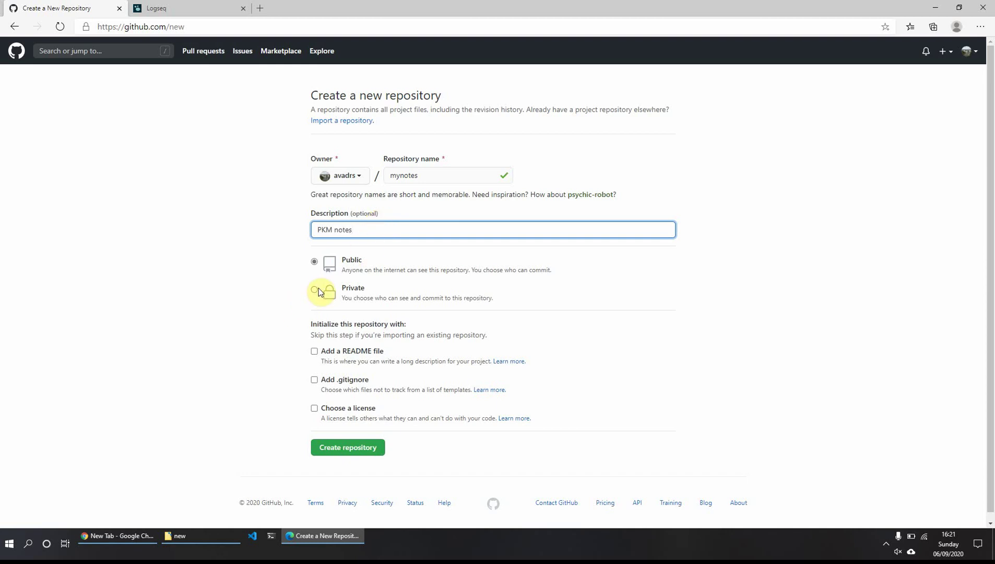
left_click(318, 290)
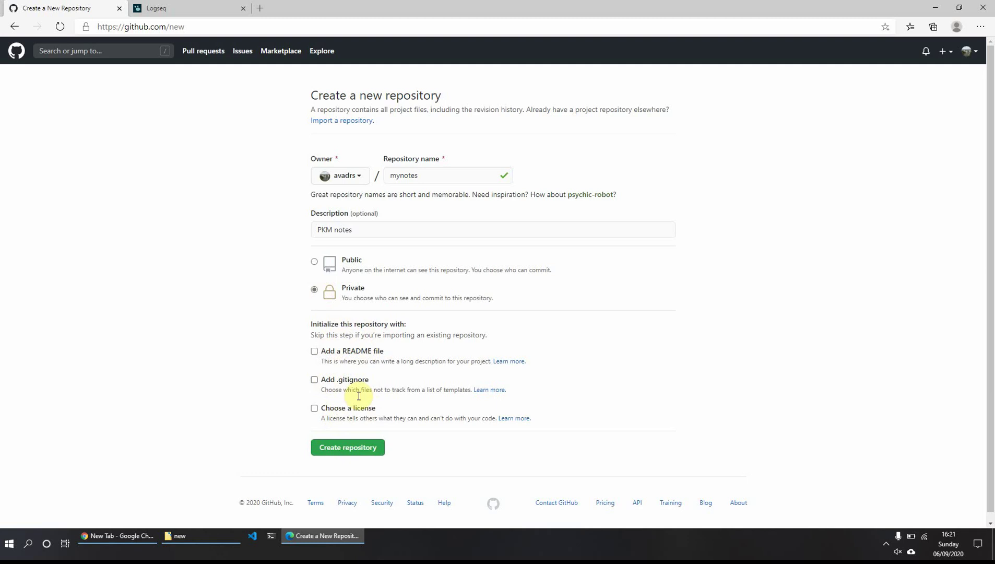
left_click(342, 454)
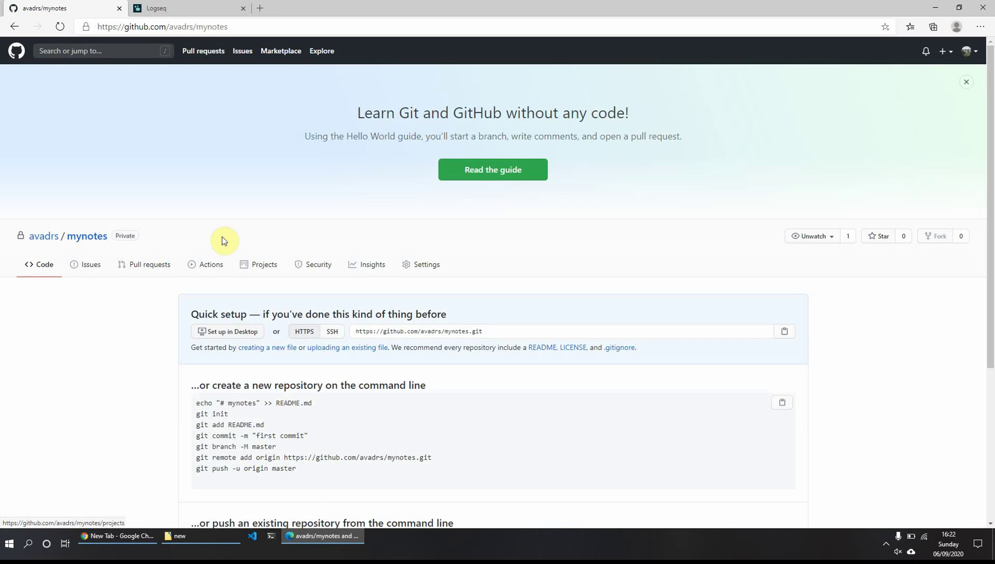
Paste the mynotes repository URL into Logseq and start installing on it
left_click(245, 25)
key("ctrl+c")
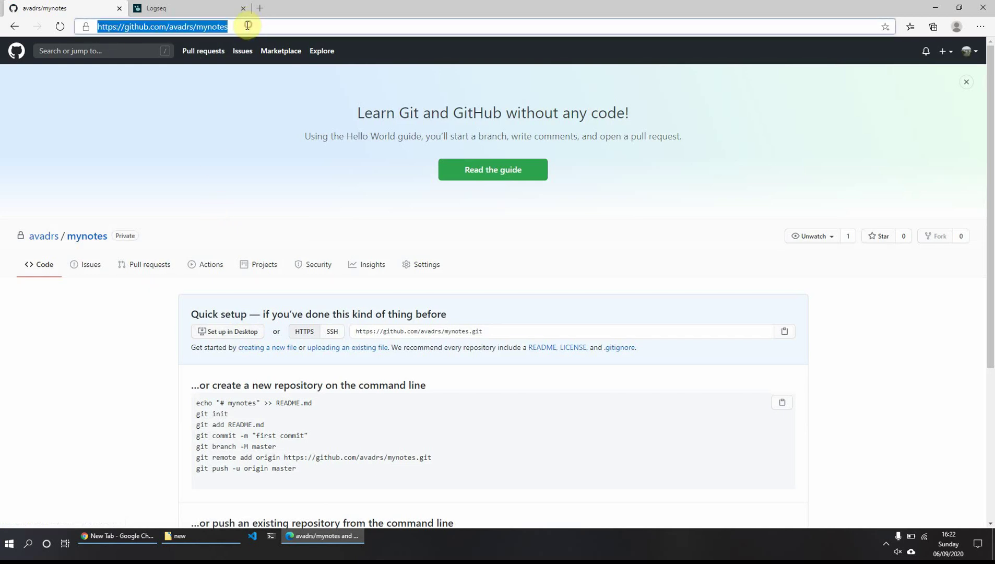
left_click(183, 8)
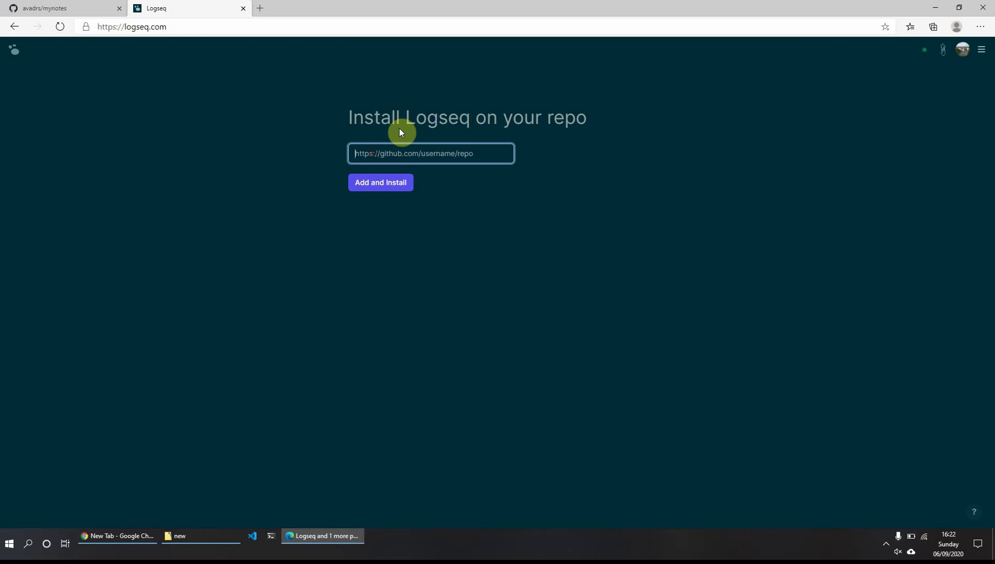
key("ctrl+v")
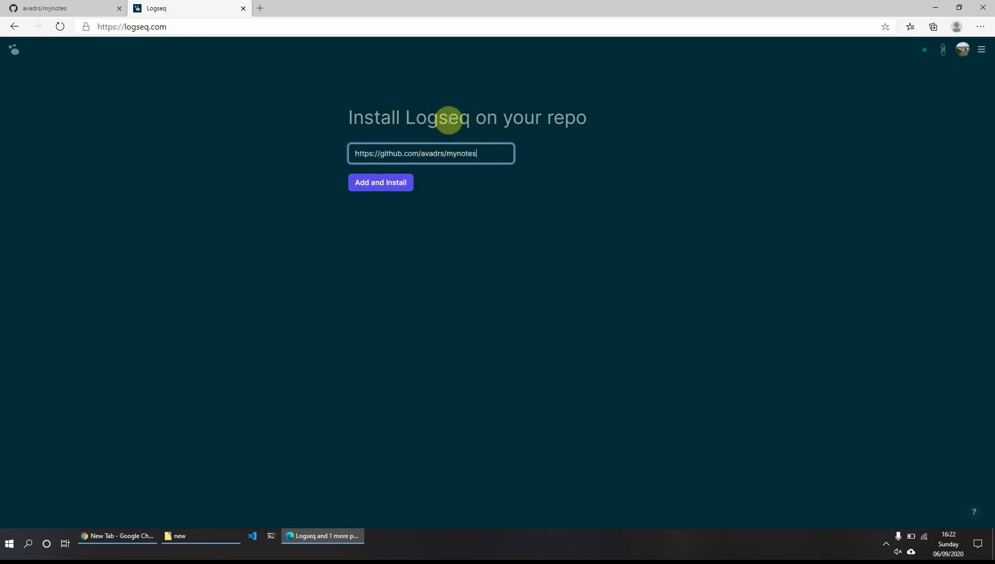
left_click(386, 189)
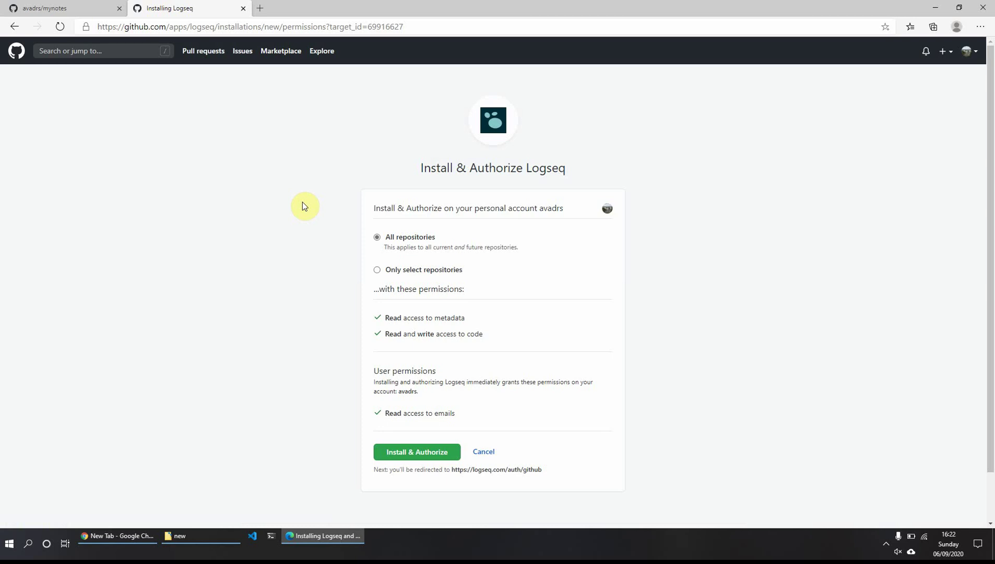
Limit Logseq's access to only the mynotes repository and authorize the install
left_click_drag(390, 237, 432, 233)
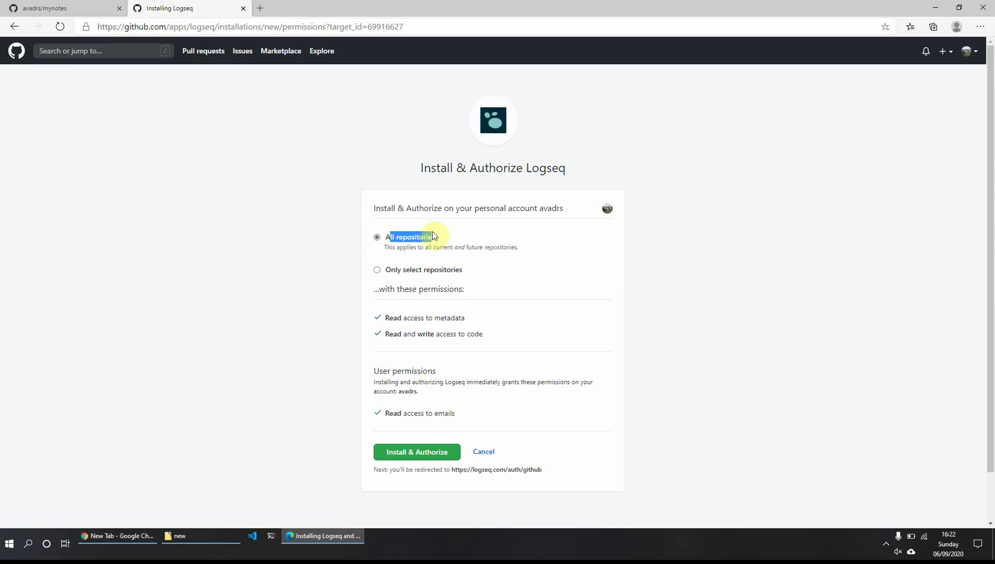
left_click(378, 271)
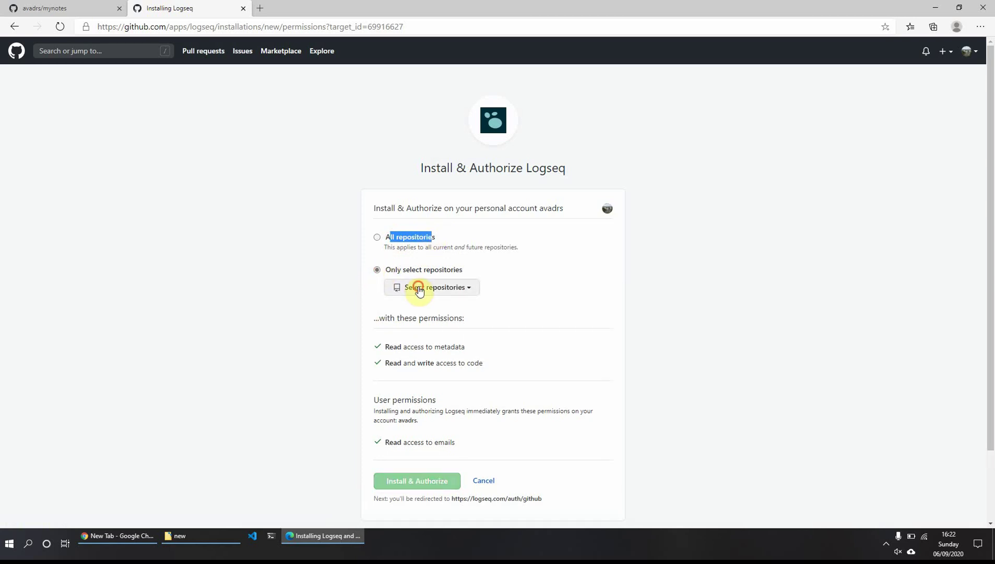
left_click(418, 286)
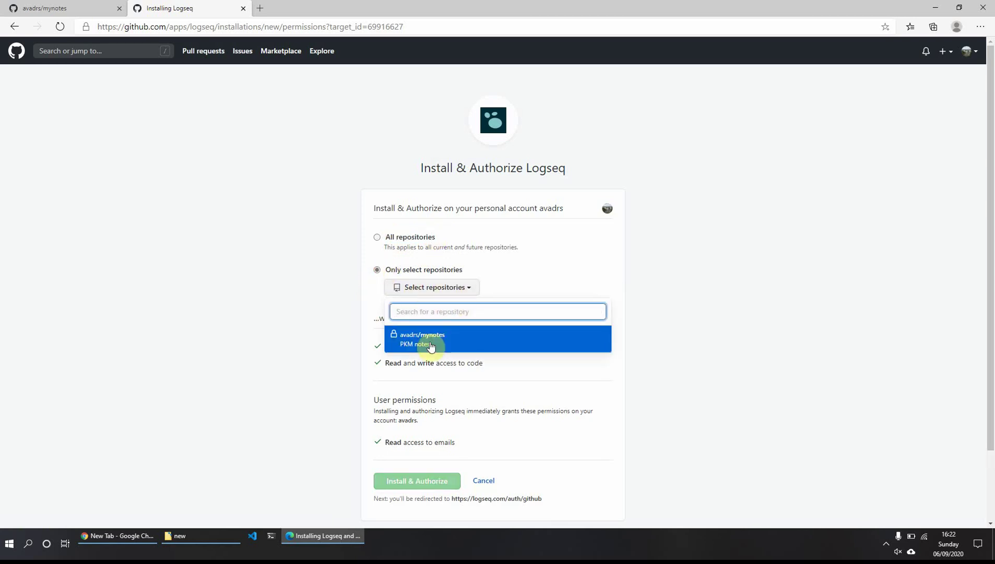
left_click(428, 341)
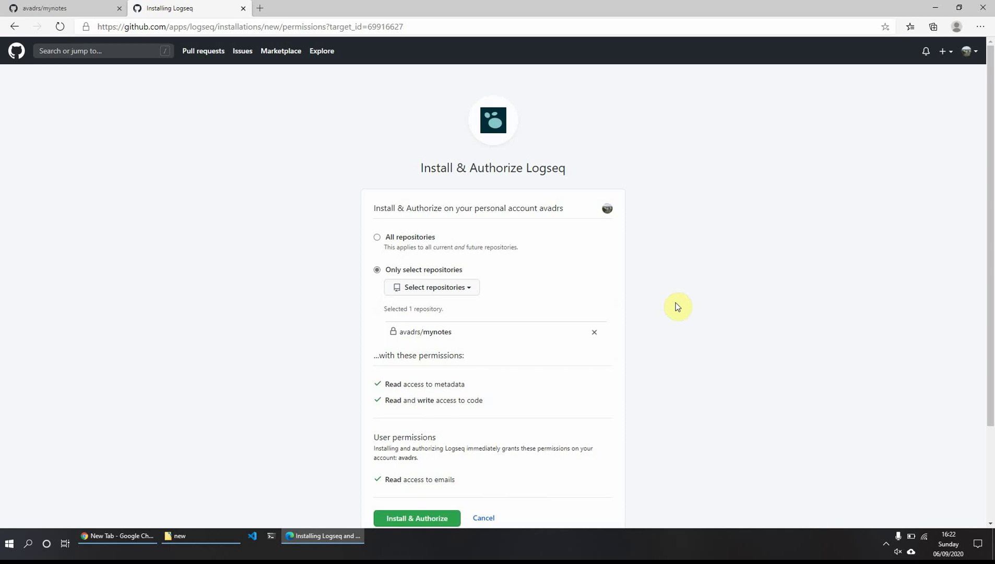
scroll(677, 308, "down", 2)
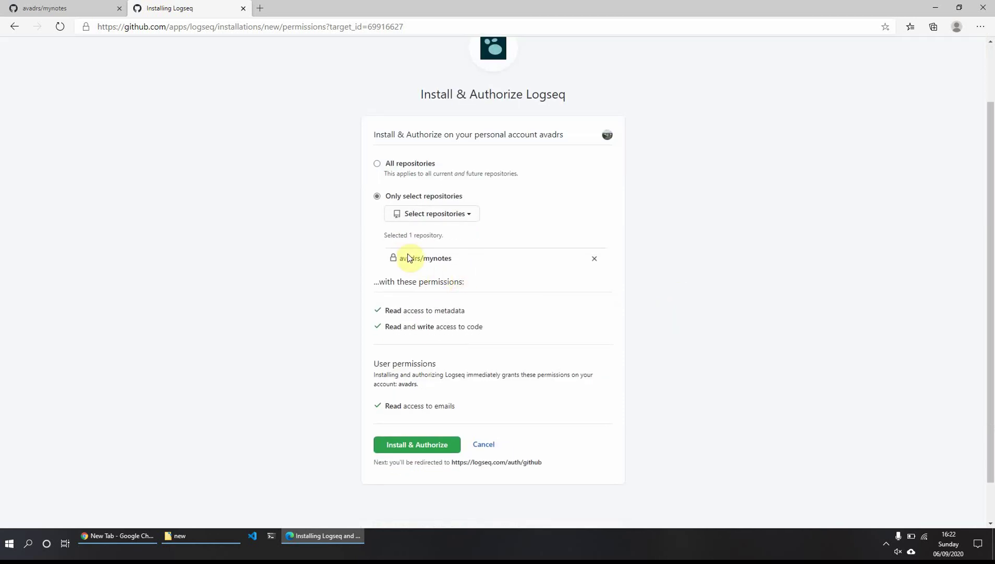
left_click(397, 449)
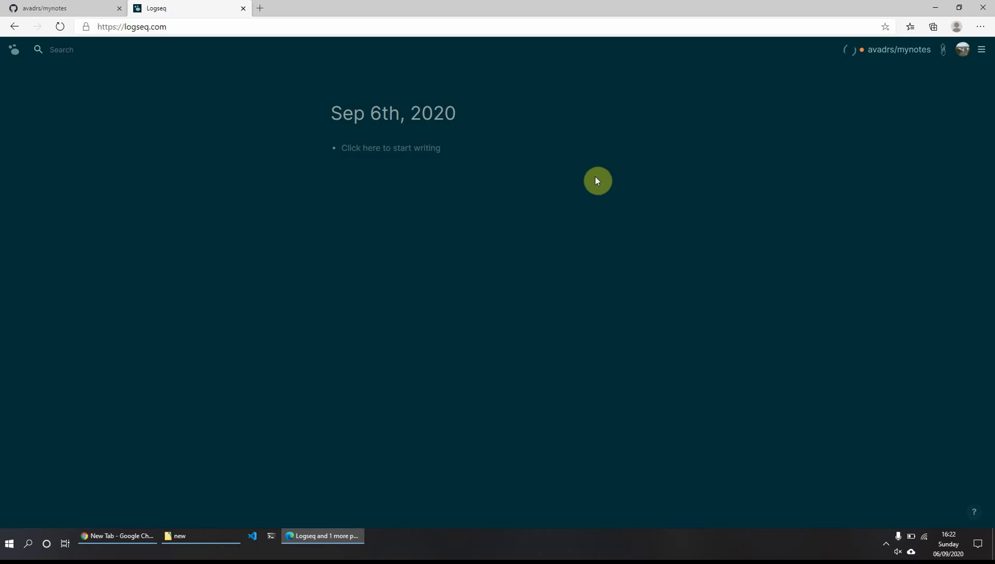
Write 'Read some notes on [[smart notes]]' in the Sep 6th, 2020 journal
left_click(388, 149)
type("Read some notes on [[smart notes")
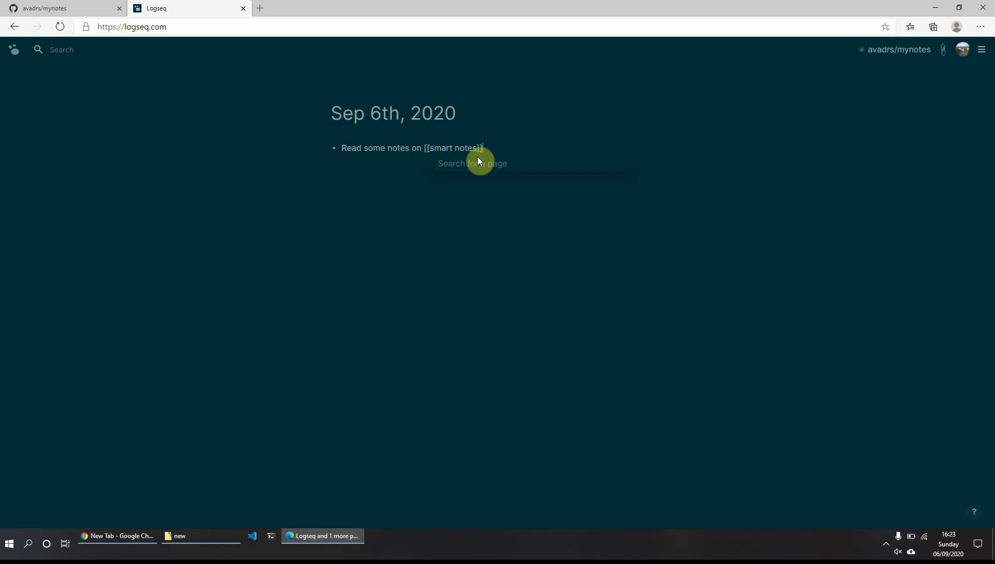
left_click(548, 143)
Open the smart notes page and add the note 'These are some notes'
left_click(453, 149)
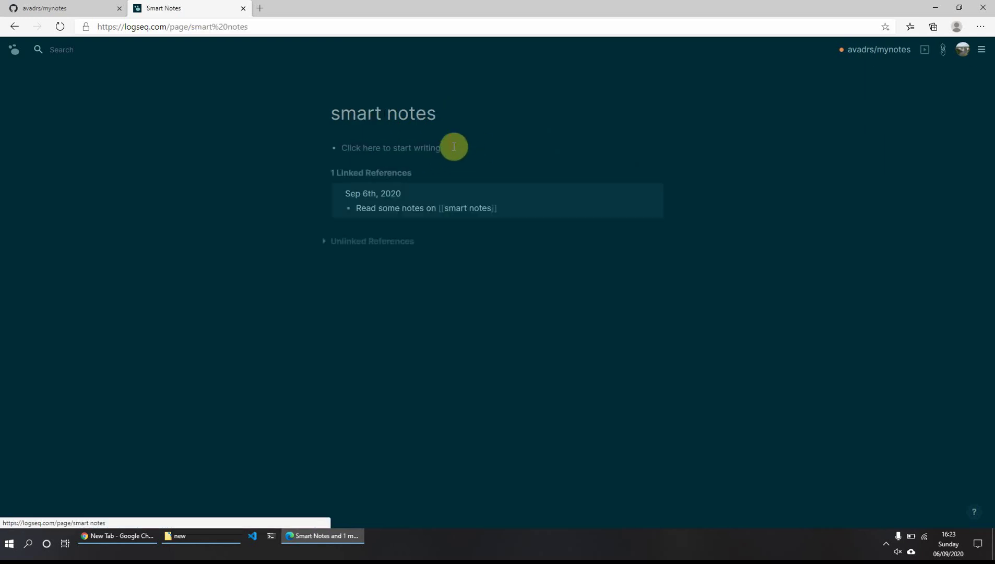
left_click(396, 151)
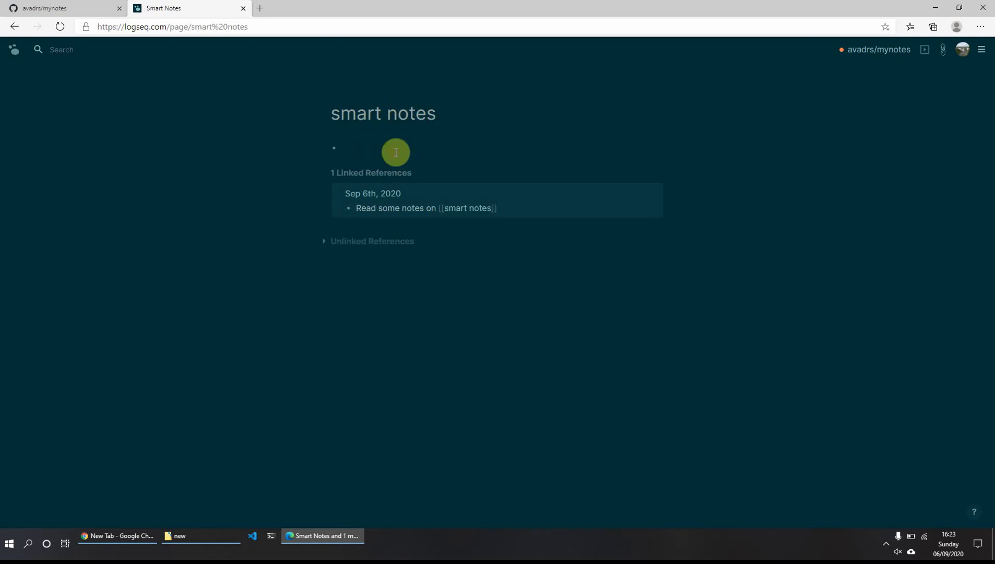
type("These are some notes")
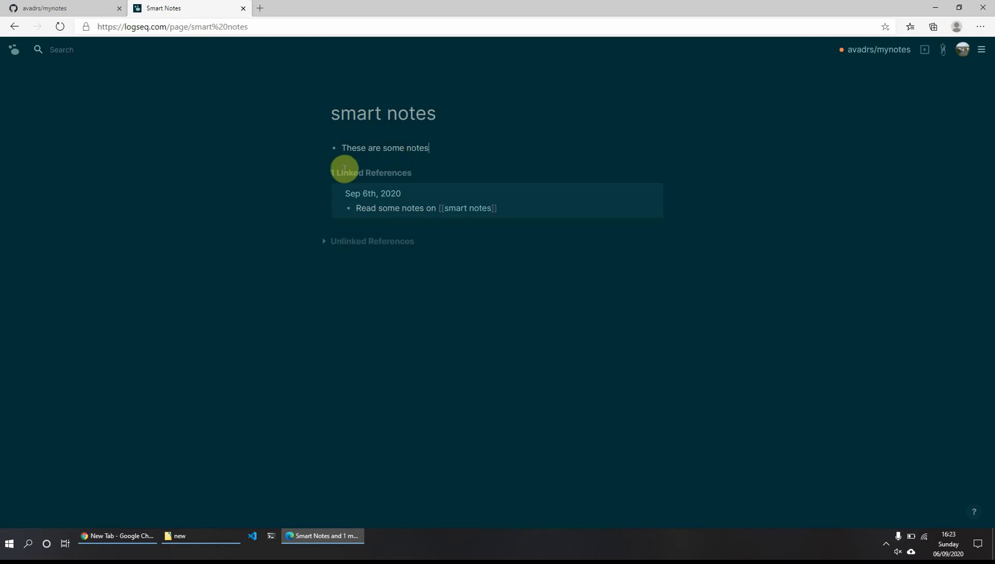
key("Return")
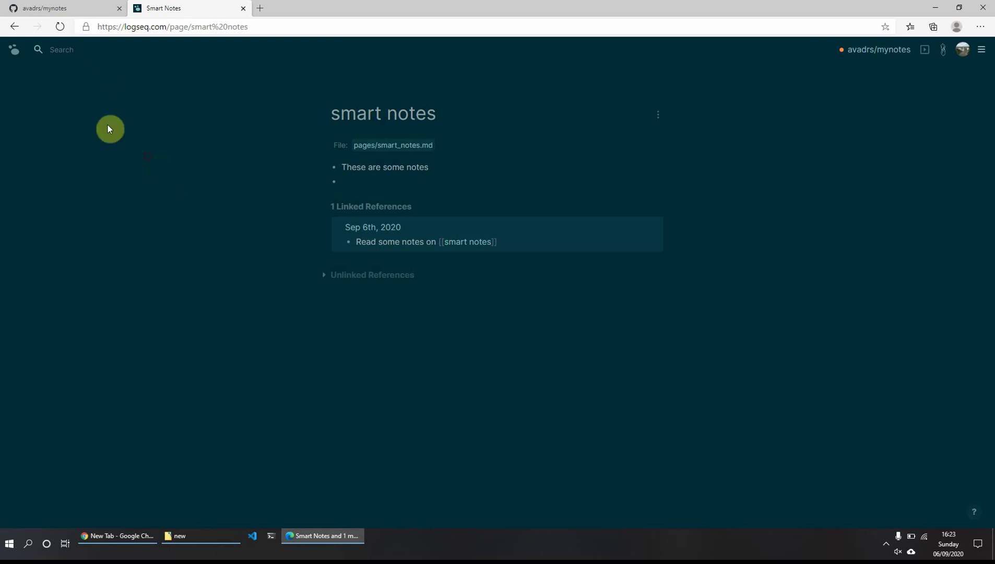
Create a notetaking page containing 'See some notes of [[smart notes]]'
left_click(63, 51)
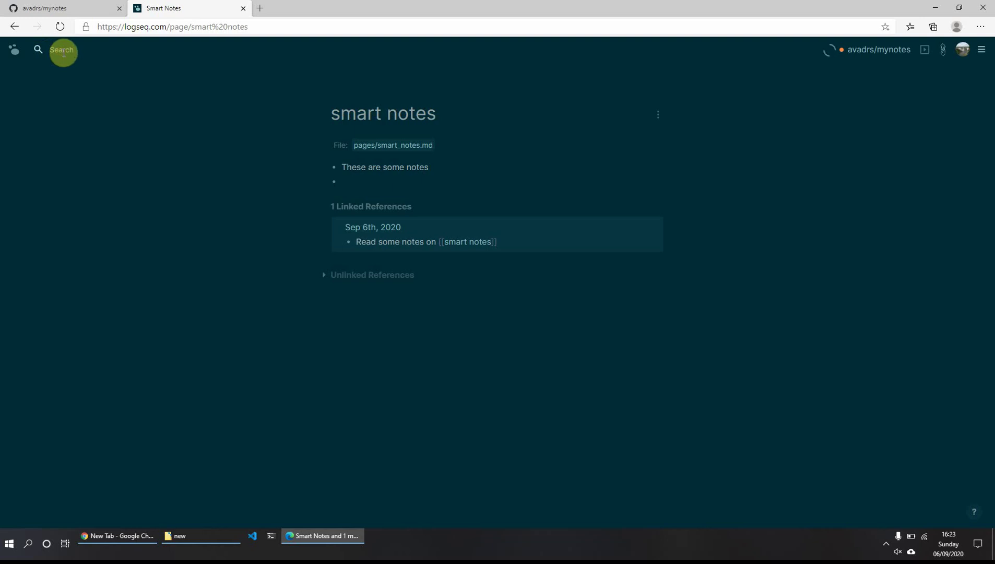
type("no")
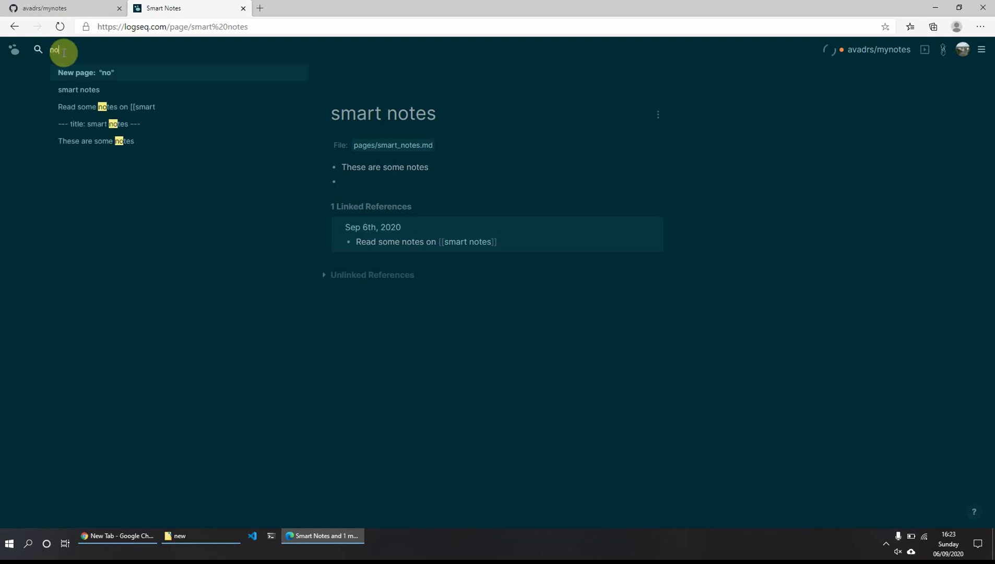
type("tetaking")
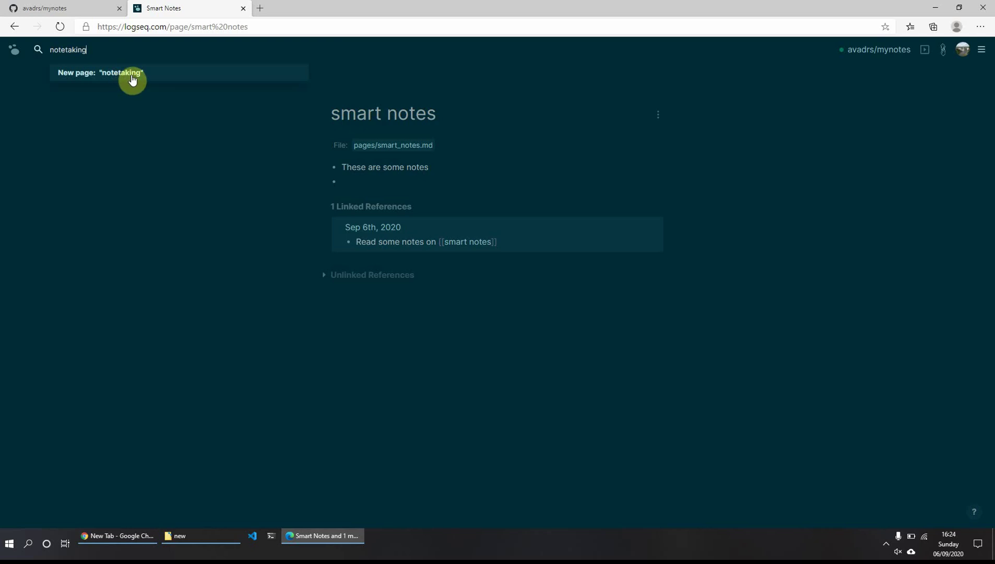
left_click(133, 79)
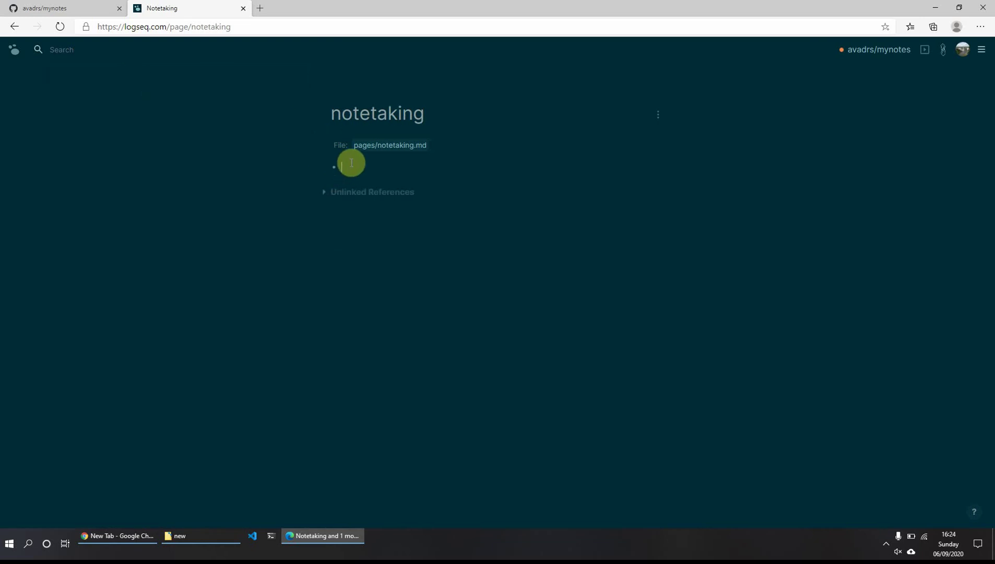
type("See some notes of [[smart")
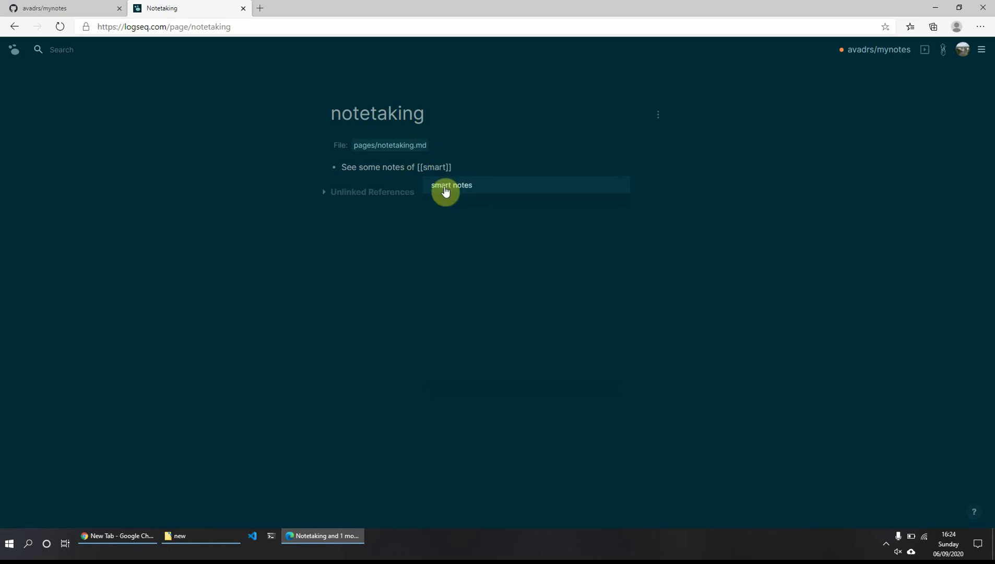
left_click(445, 191)
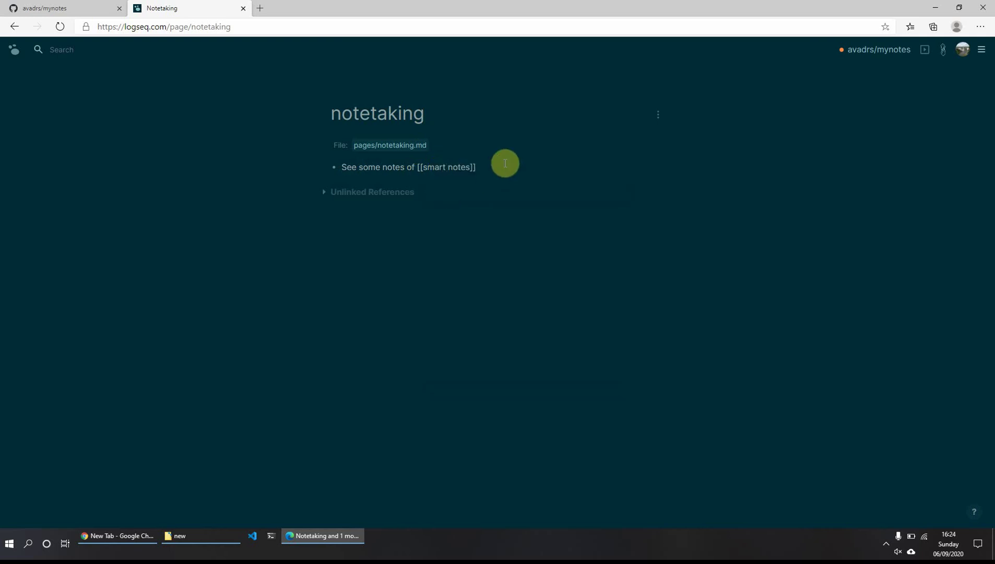
key("Return")
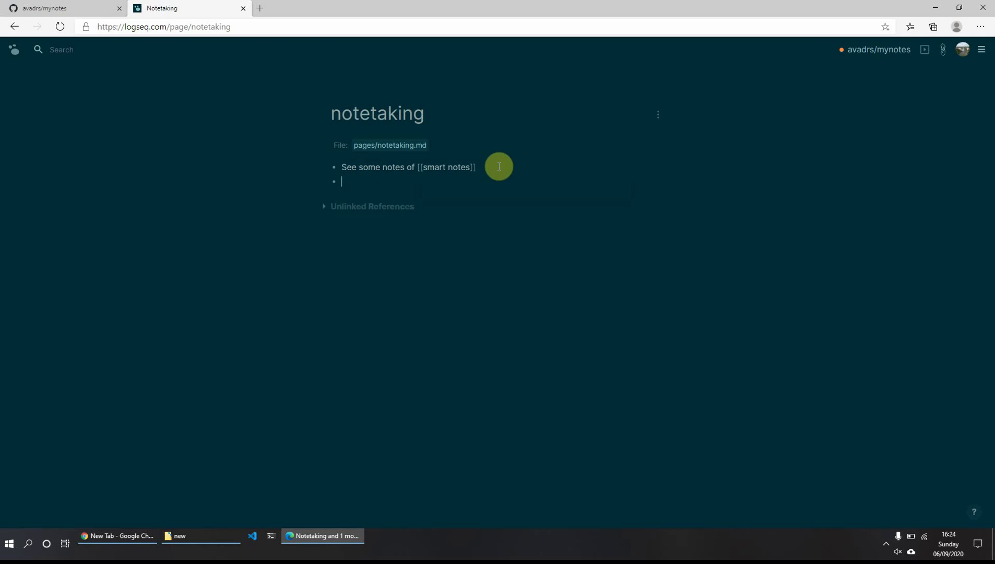
Follow the [[smart notes]] link from notetaking to see its two linked references
left_click(448, 172)
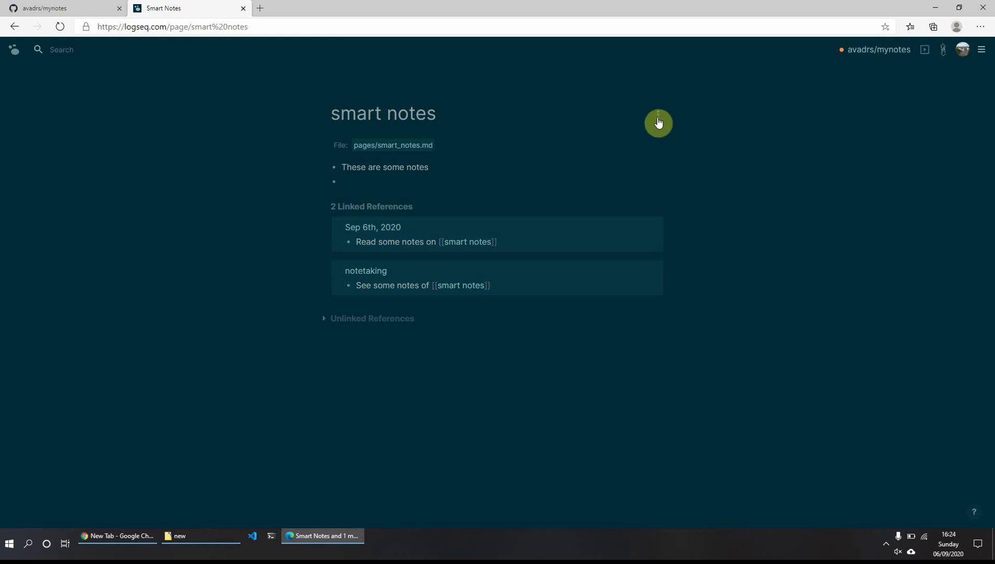
Rename the smart notes page to 'clever notes' from the page menu
left_click(659, 120)
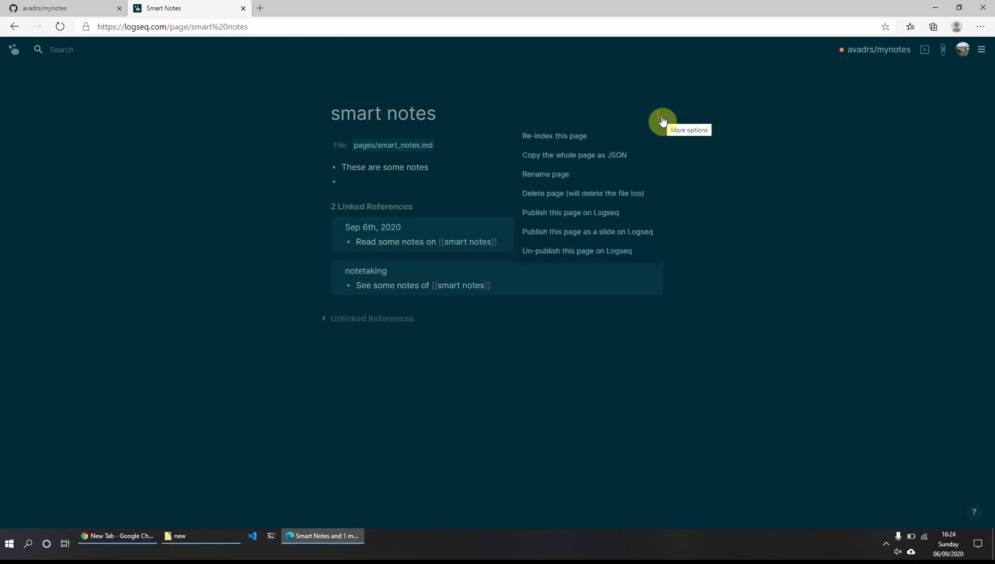
left_click(582, 172)
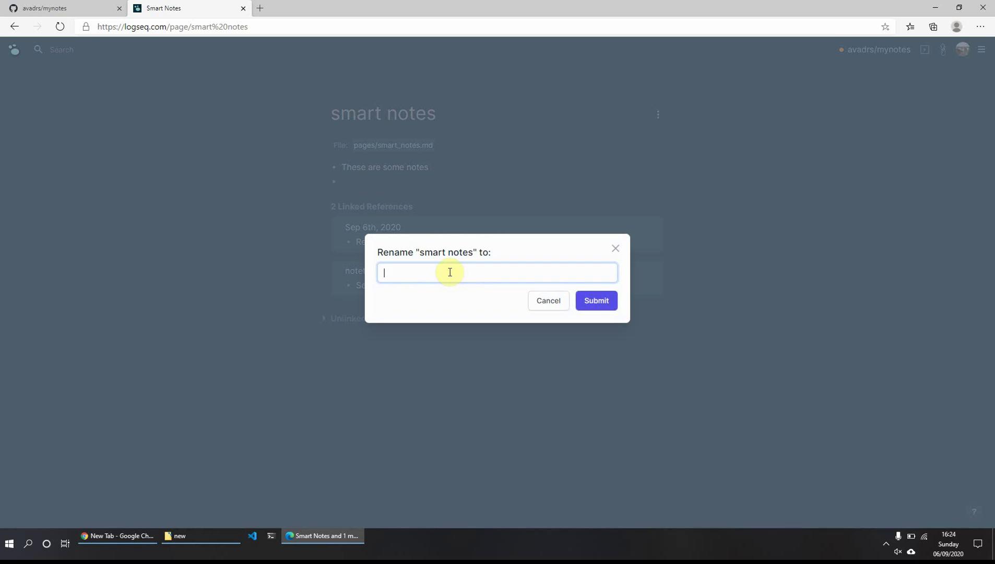
type("clever notes")
left_click(600, 308)
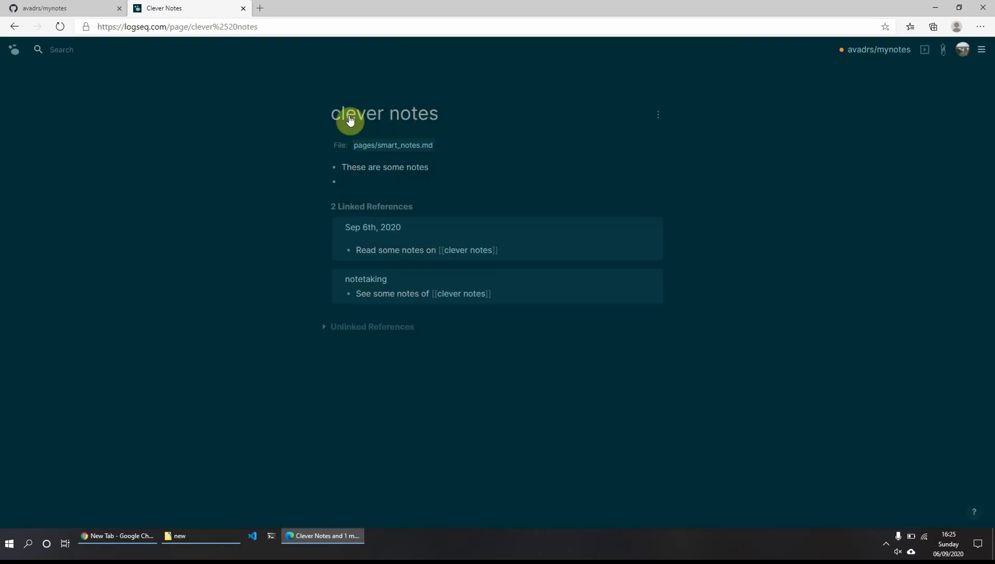
left_click_drag(349, 167, 402, 178)
left_click(401, 179)
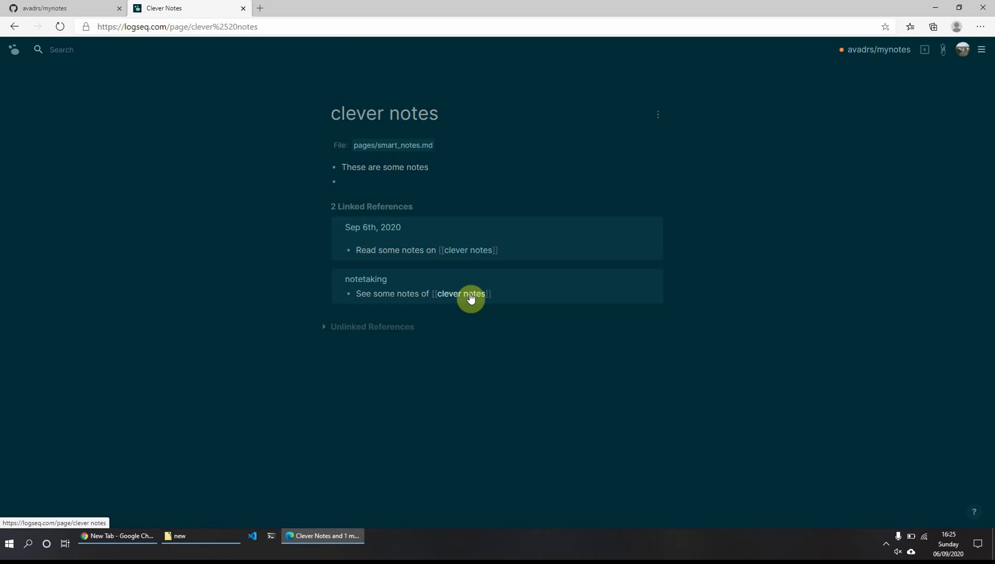
left_click(87, 48)
type("smare")
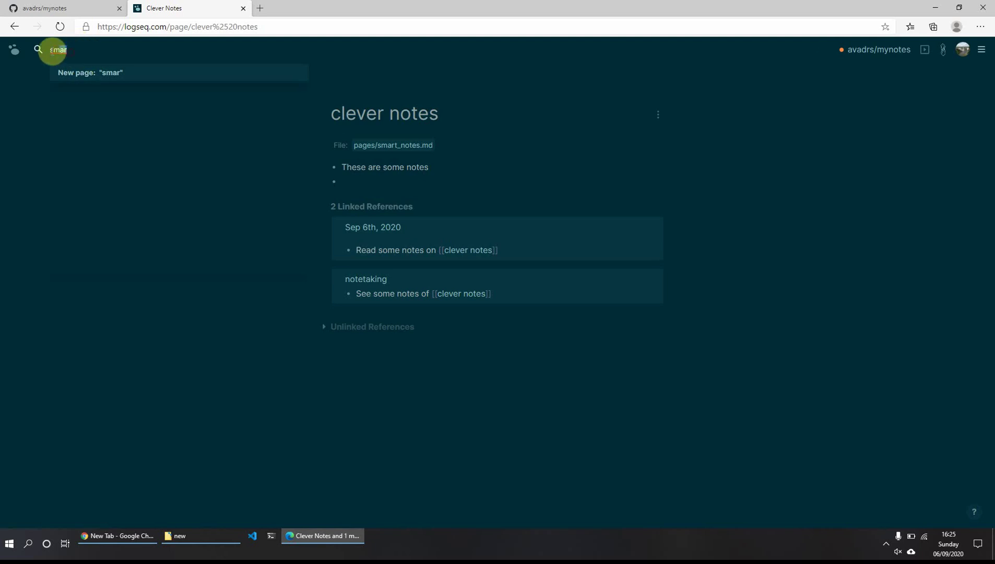
double_click(57, 49)
type("clever")
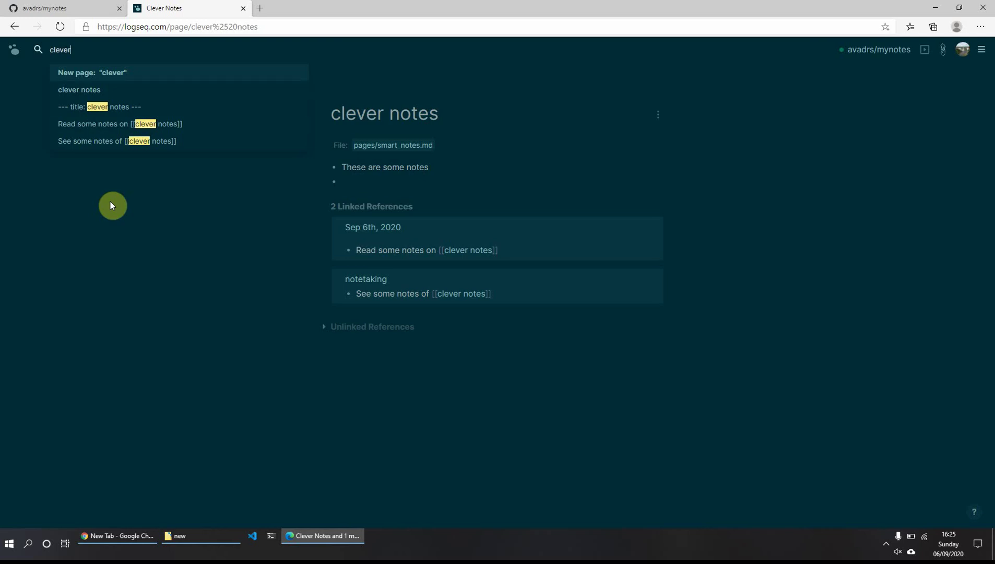
left_click(110, 202)
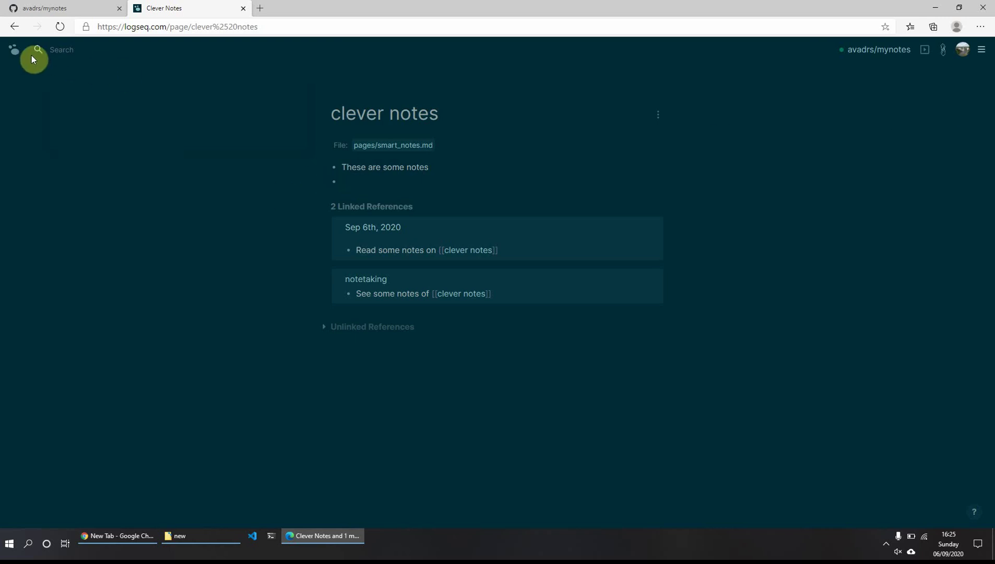
Fill the Sep 6th, 2020 journal with numbered bullets 1 through 7
left_click(18, 52)
left_click(362, 158)
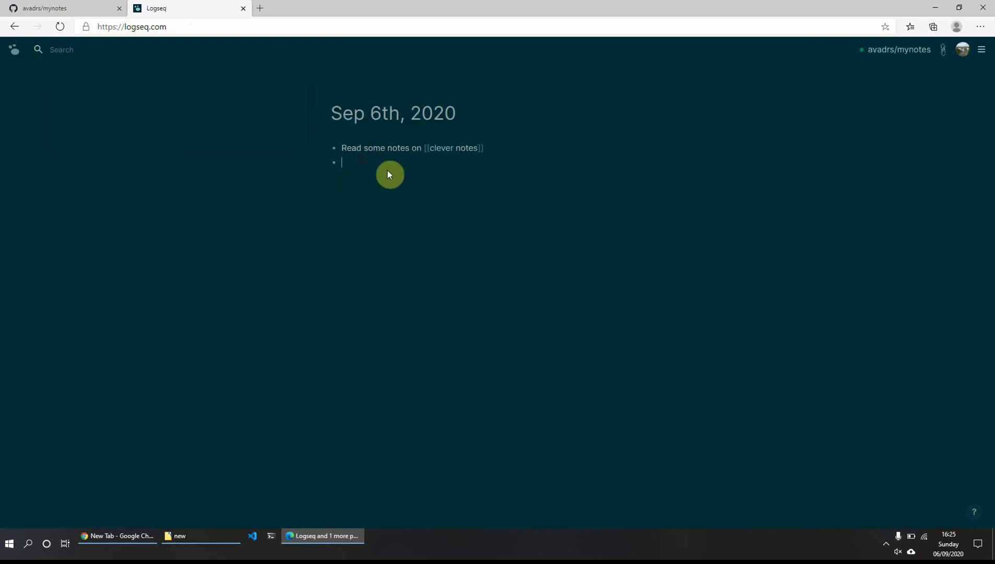
type("1")
key("Return")
type("2")
key("Return")
type("3")
key("Return")
type("4 5")
key("Return")
type("6")
key("Return")
type("7")
key("Return")
Move bullet 6 to the top and block 7 with its children after 3
left_click_drag(335, 239, 336, 160)
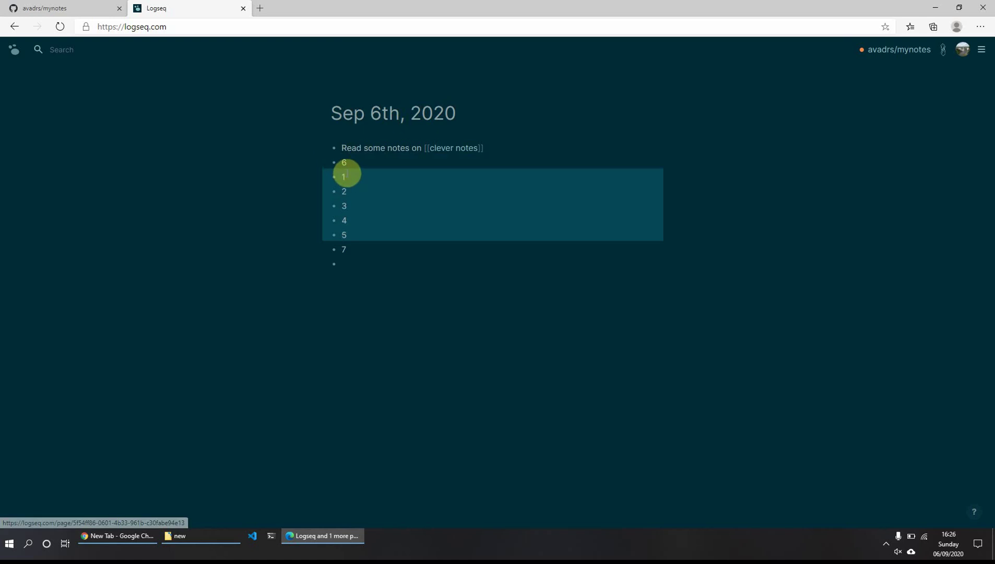
left_click(348, 164)
left_click(349, 257)
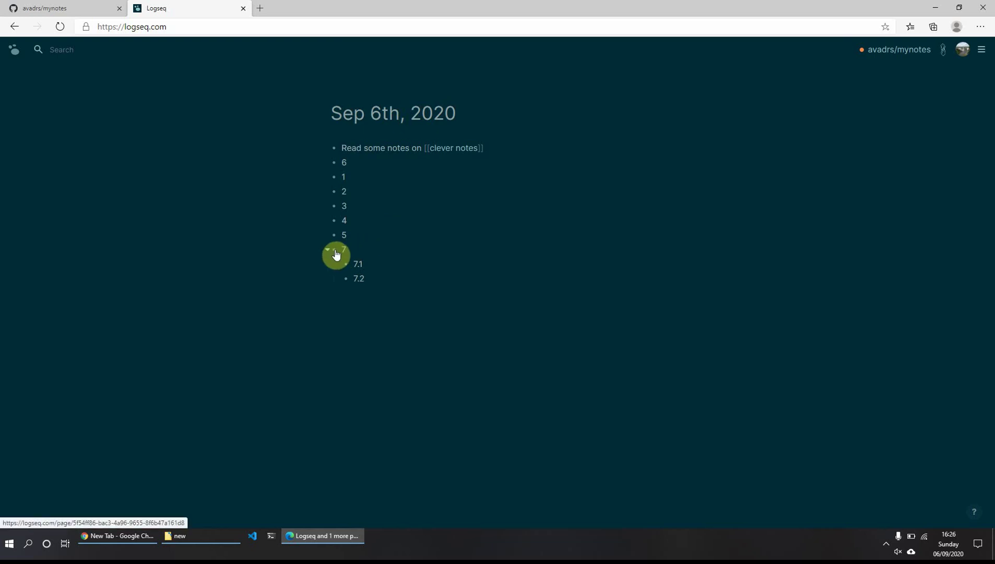
left_click_drag(335, 253, 329, 217)
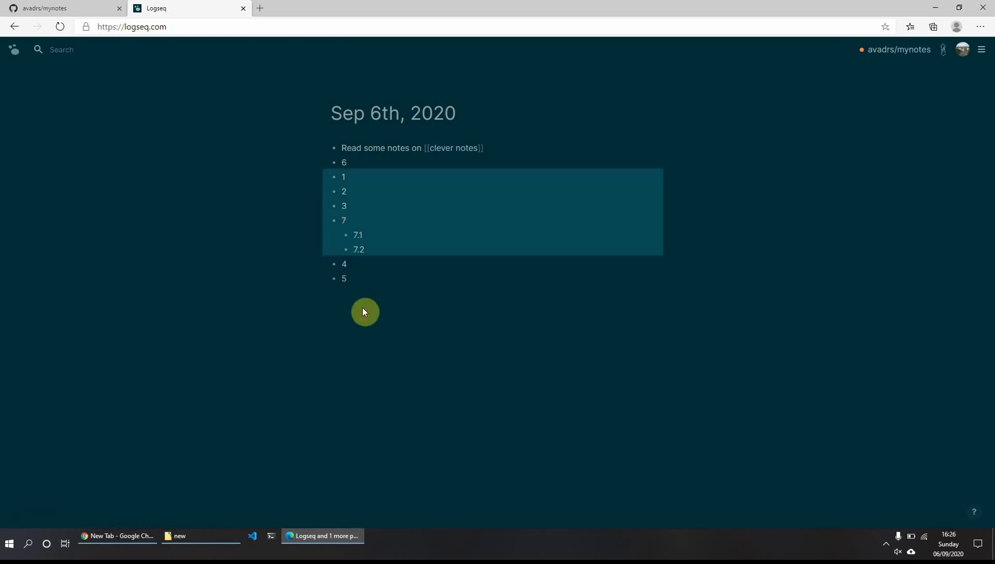
left_click(418, 218)
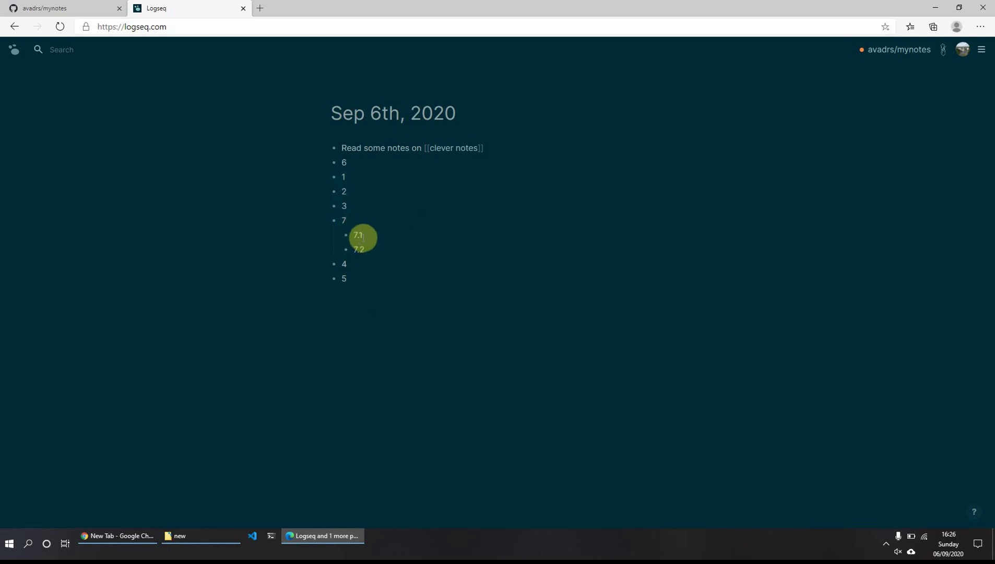
key("Escape")
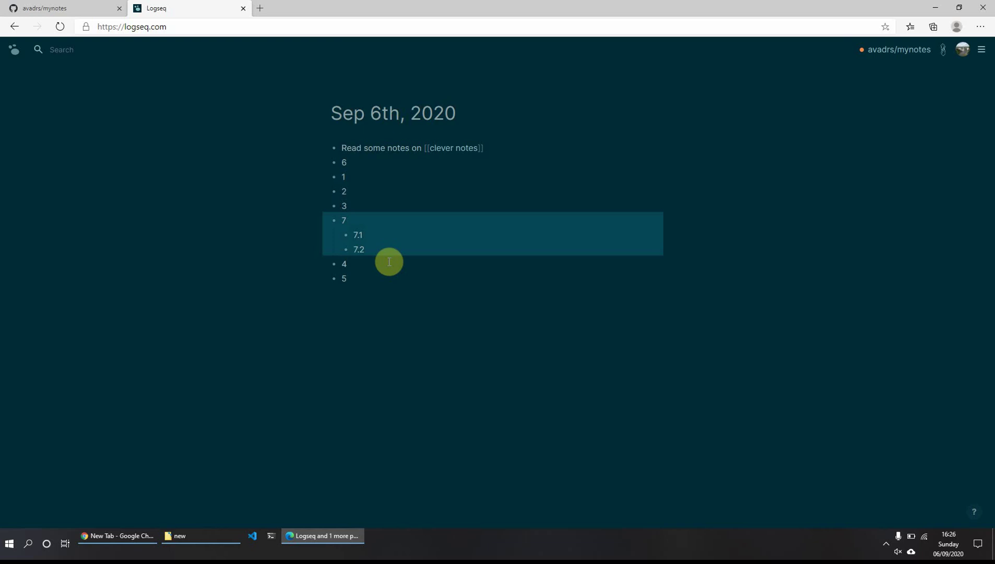
left_click(379, 301)
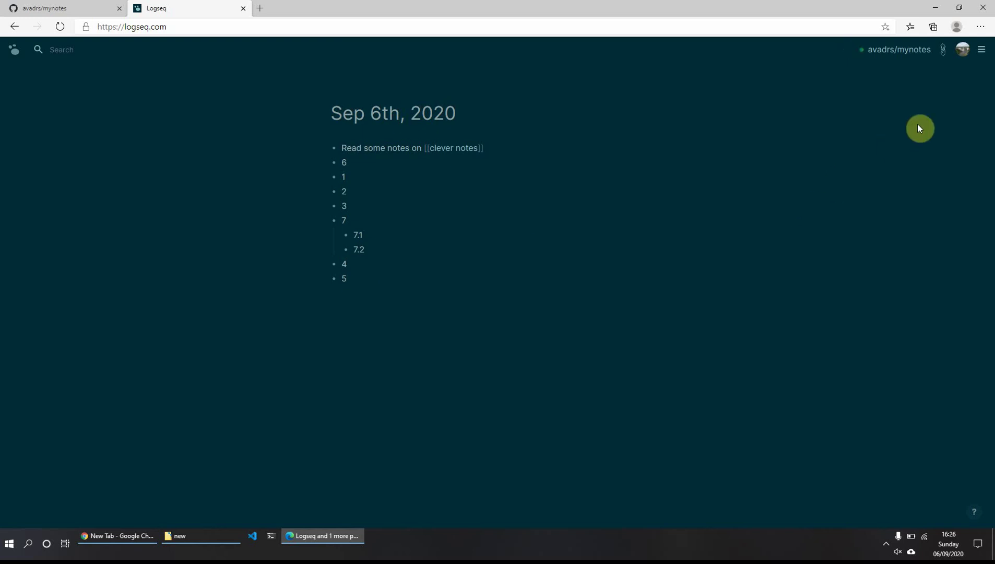
Open the Graph view from the top-right avatar menu
left_click(963, 57)
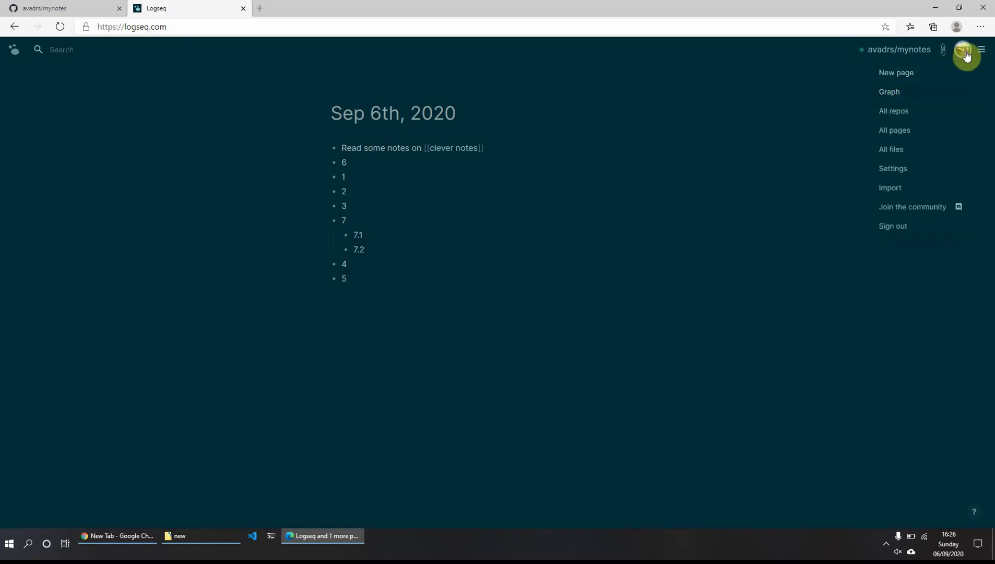
left_click(892, 94)
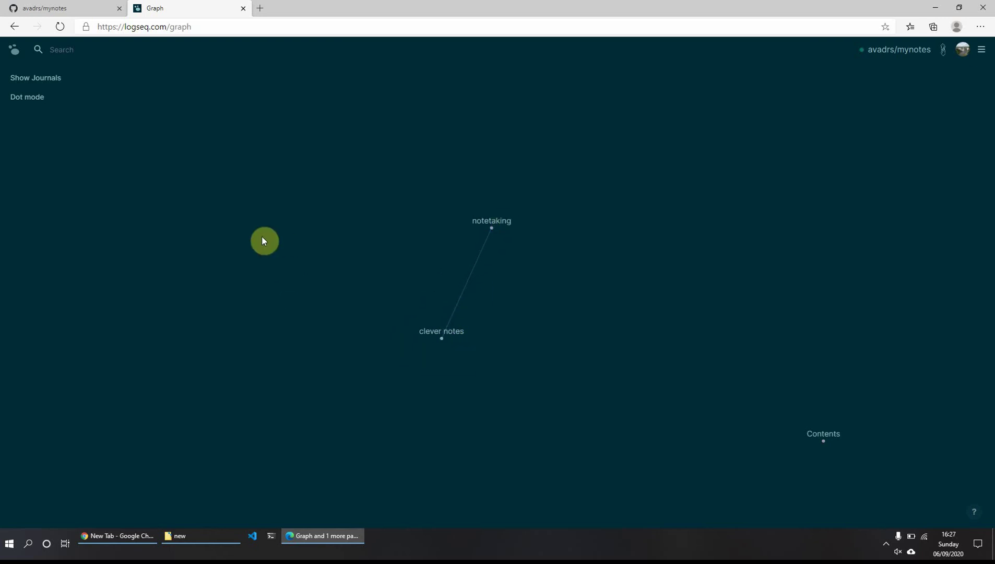
Create a new page named 'new page' from search
left_click(99, 60)
type("new page")
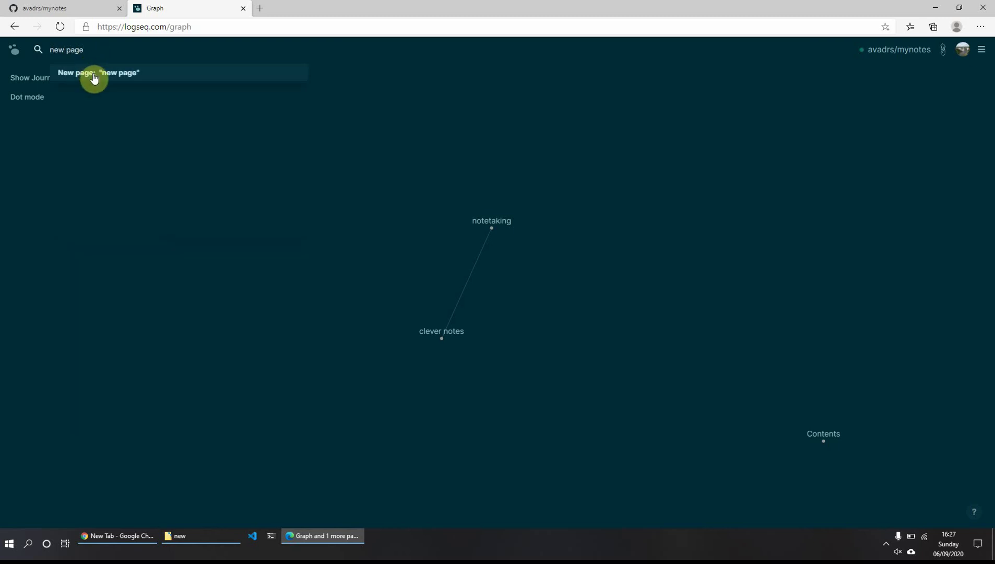
left_click(121, 77)
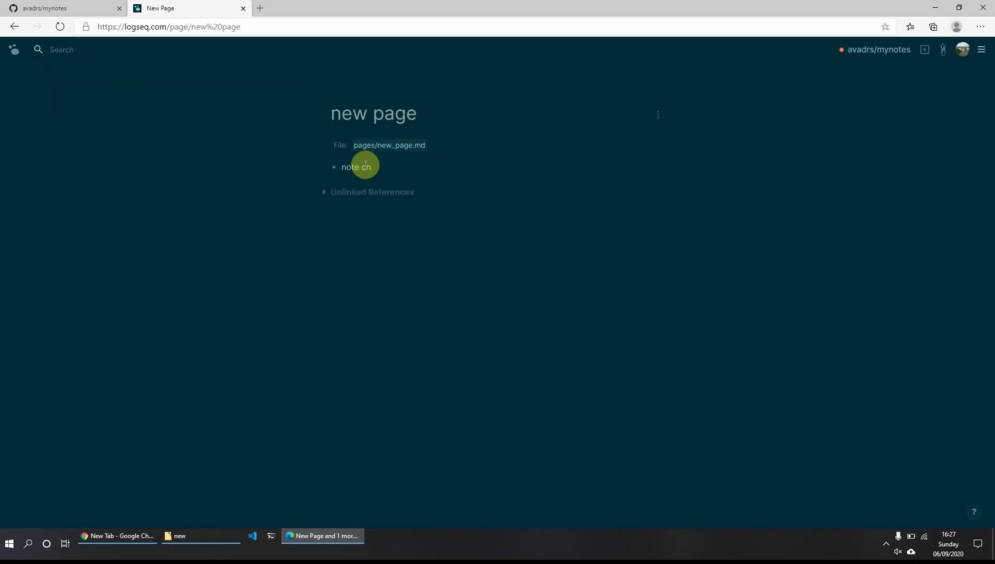
Write a first bullet 'note on [[clever notes]]' and check the link in the graph view
type("[[cle")
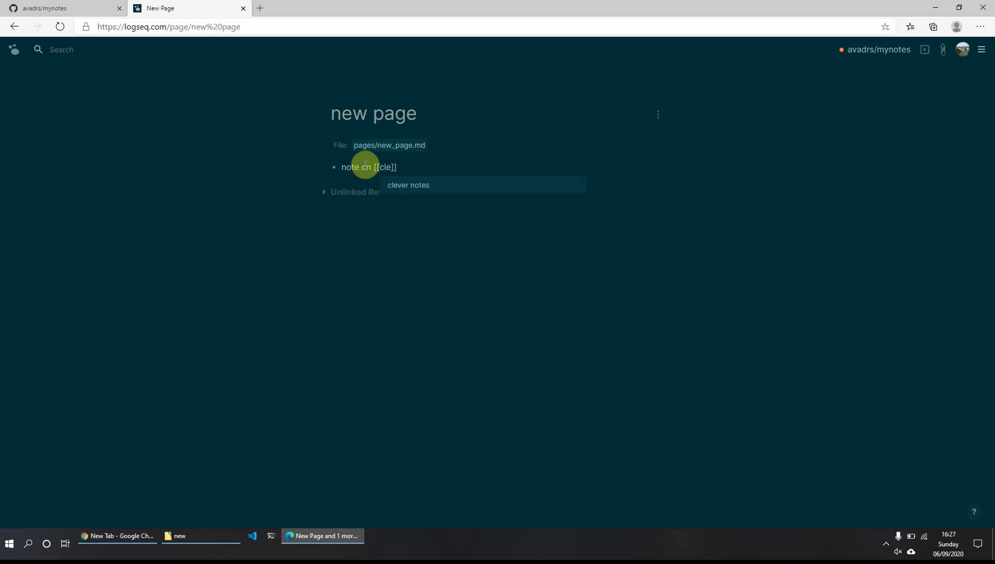
left_click(431, 186)
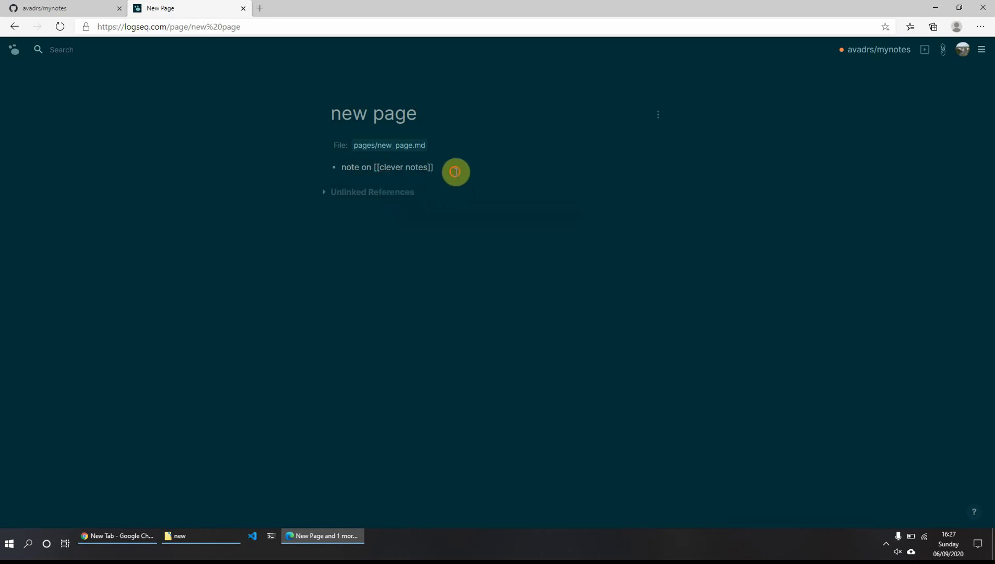
key("Return")
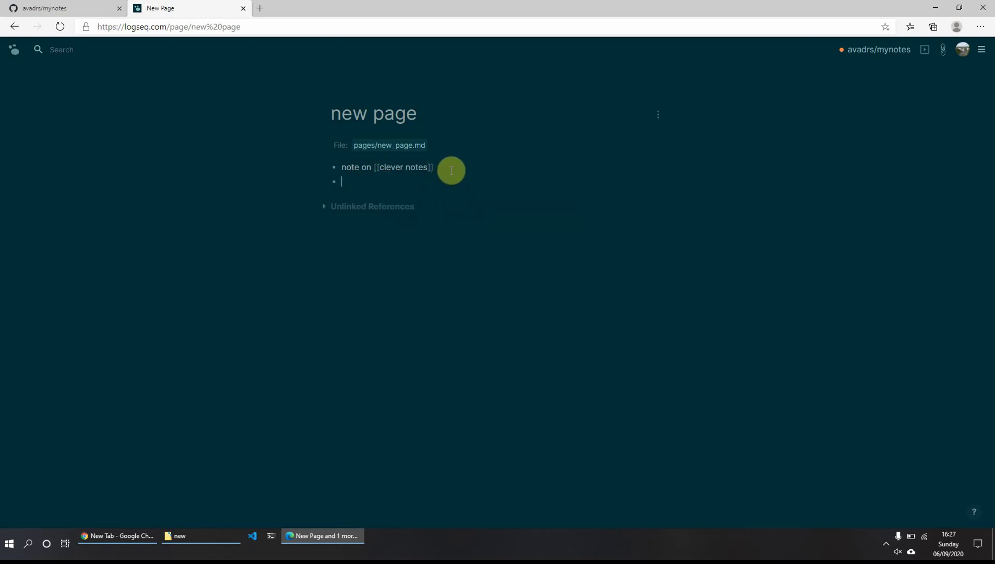
left_click(961, 52)
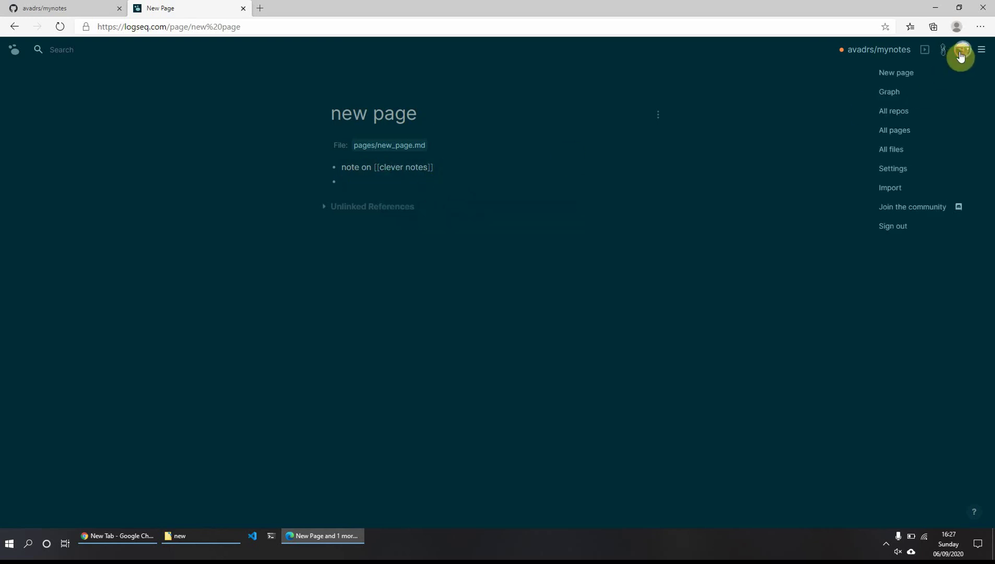
left_click(919, 94)
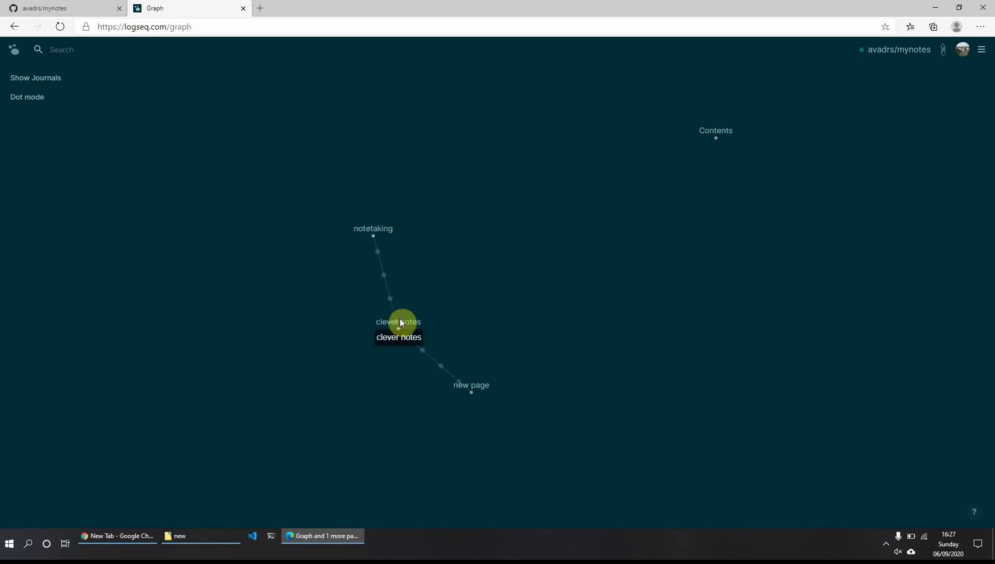
Open 'new page' from its graph node and add the bullet 'note also on [[notetaking]]'
left_click(474, 394)
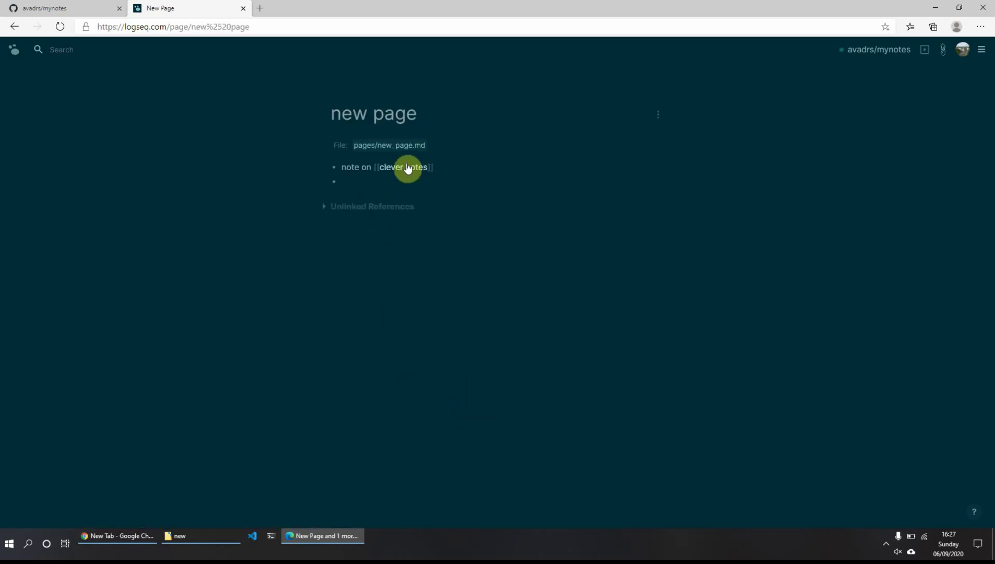
left_click(377, 179)
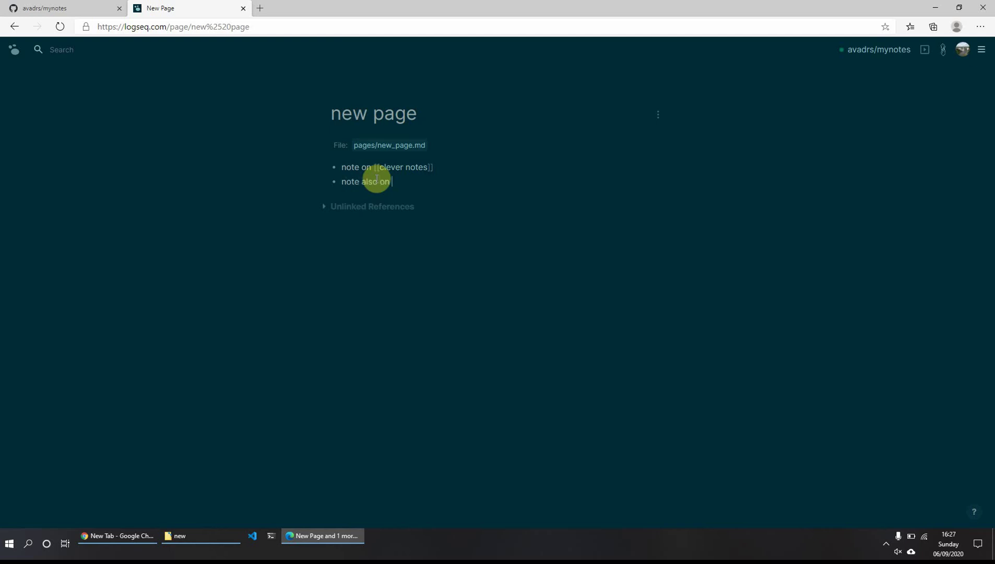
type("note also on [[not")
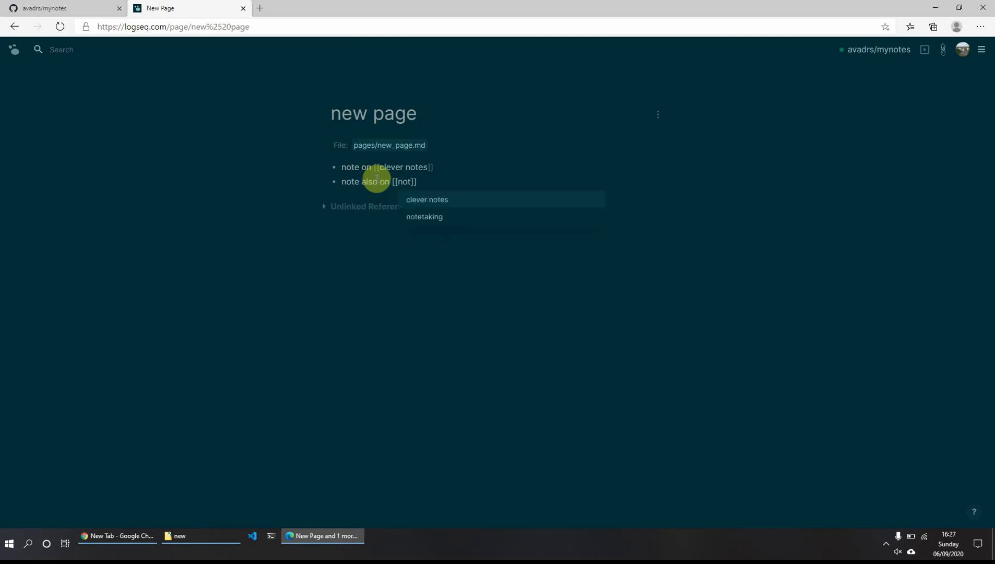
left_click(450, 224)
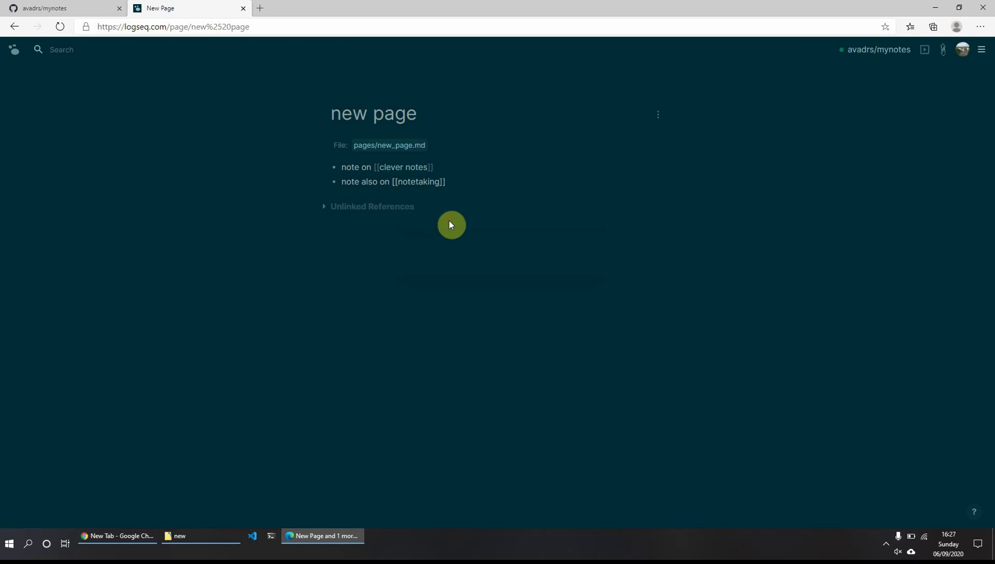
key("Return")
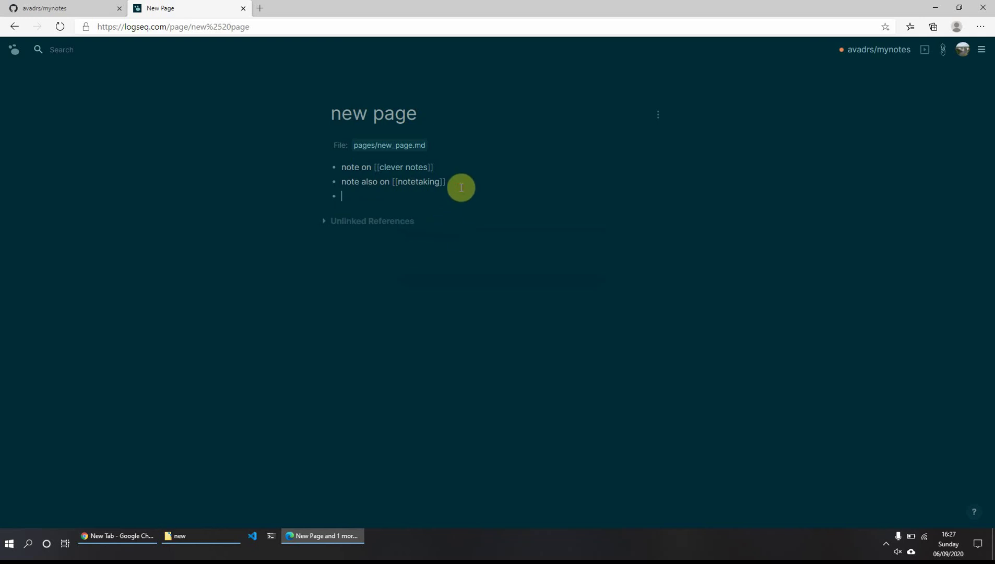
View the notetaking, clever notes and new page triangle in the graph, then open notetaking
left_click(961, 55)
left_click(902, 94)
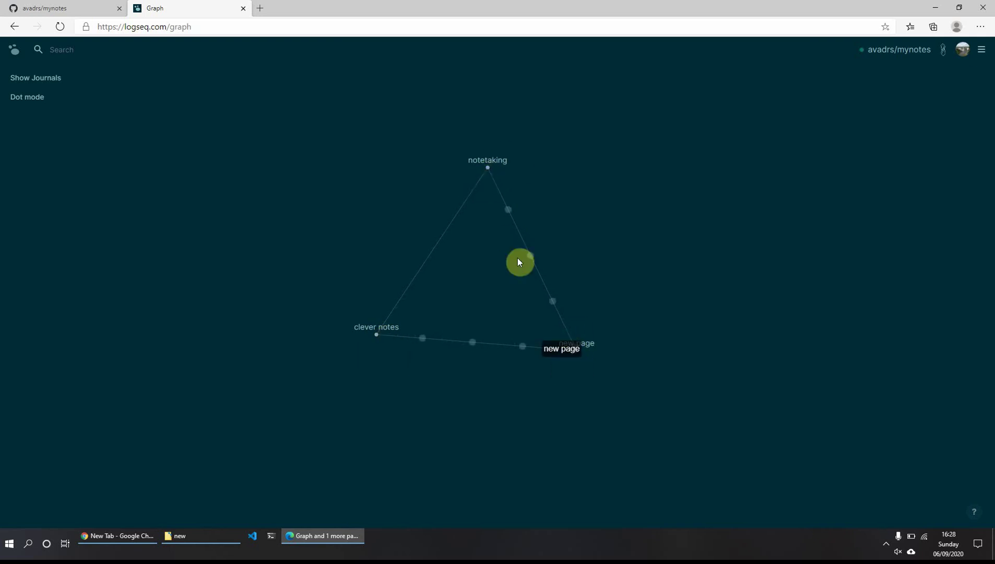
left_click(487, 167)
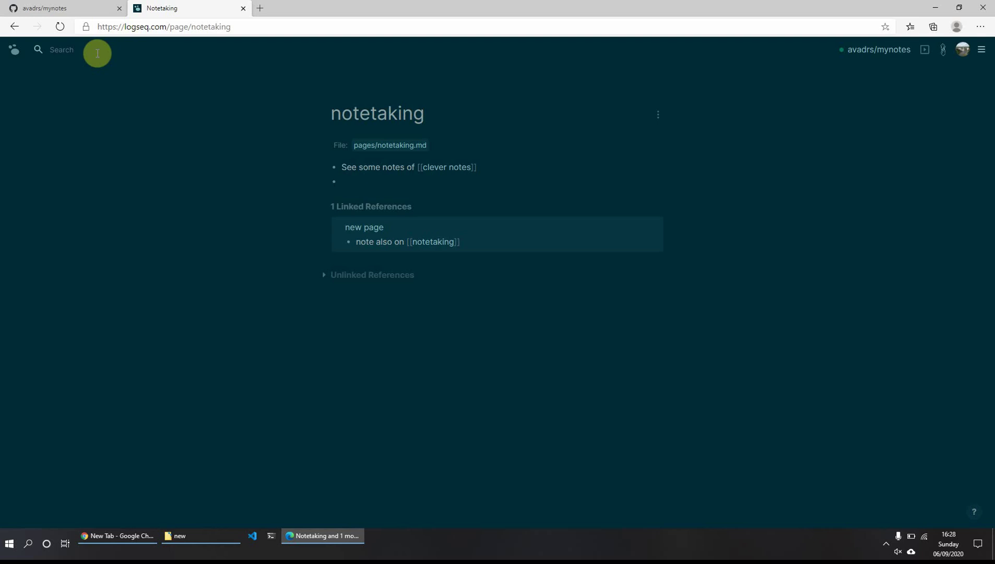
Go back to the Sep 6th, 2020 journal via the Logseq logo
left_click(10, 52)
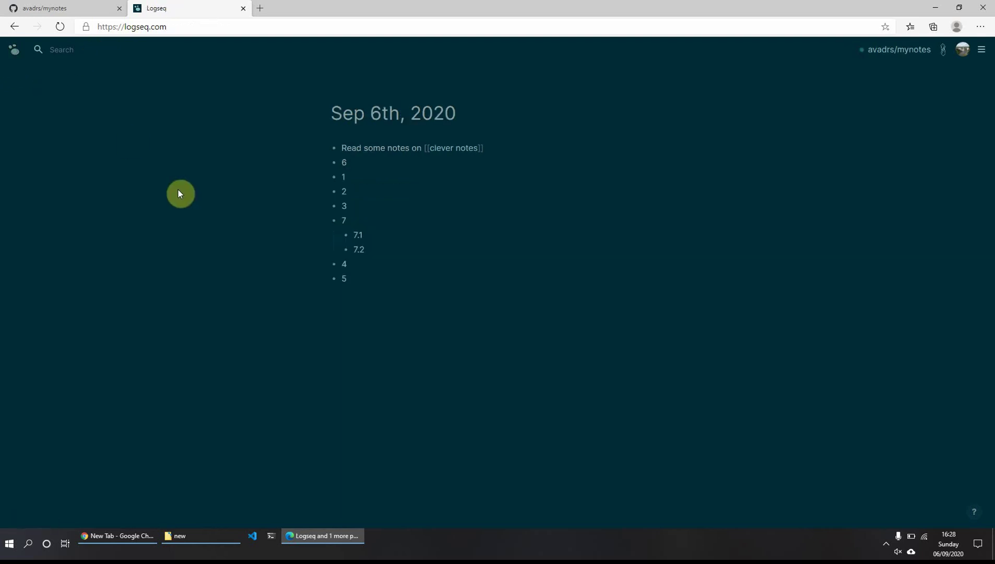